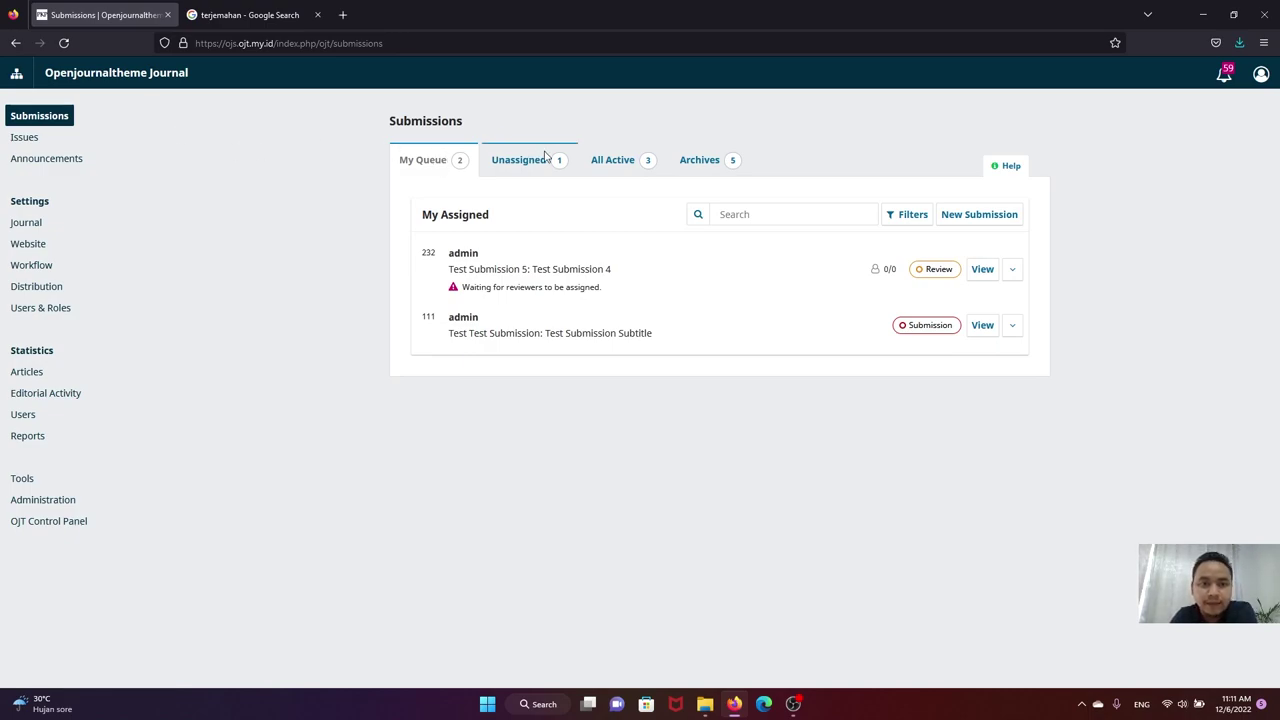
Look through the Unassigned, All Active and Archives submission lists, ending on My Queue.
click(500, 157)
click(423, 163)
click(511, 161)
click(614, 160)
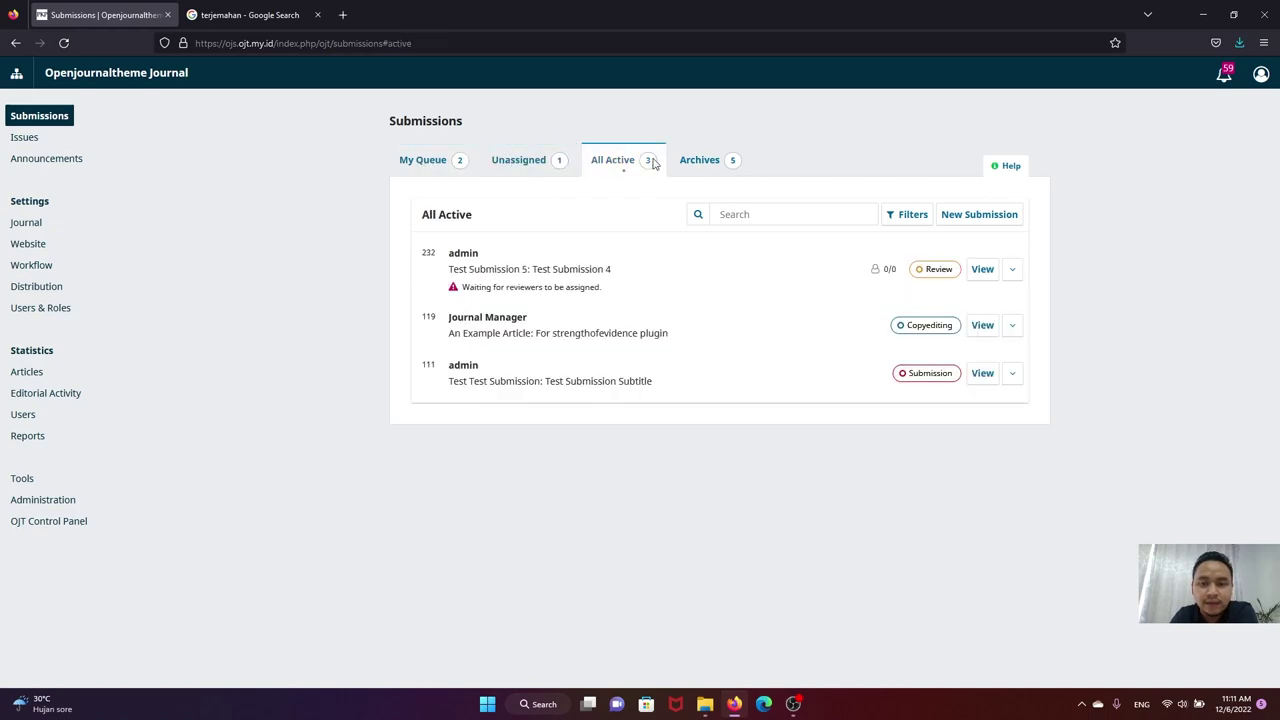
click(701, 163)
click(441, 166)
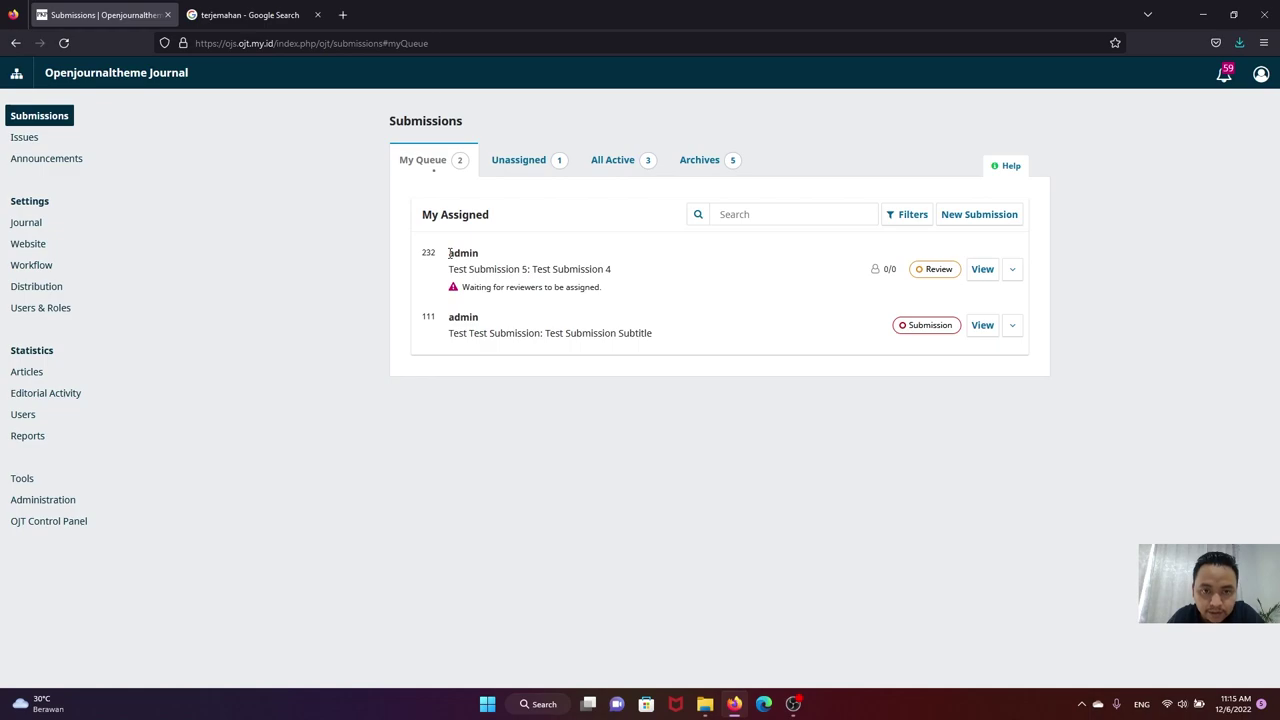
Examine the authors, titles and status notes of the assigned submissions in My Queue.
drag(449, 253, 474, 254)
click(504, 257)
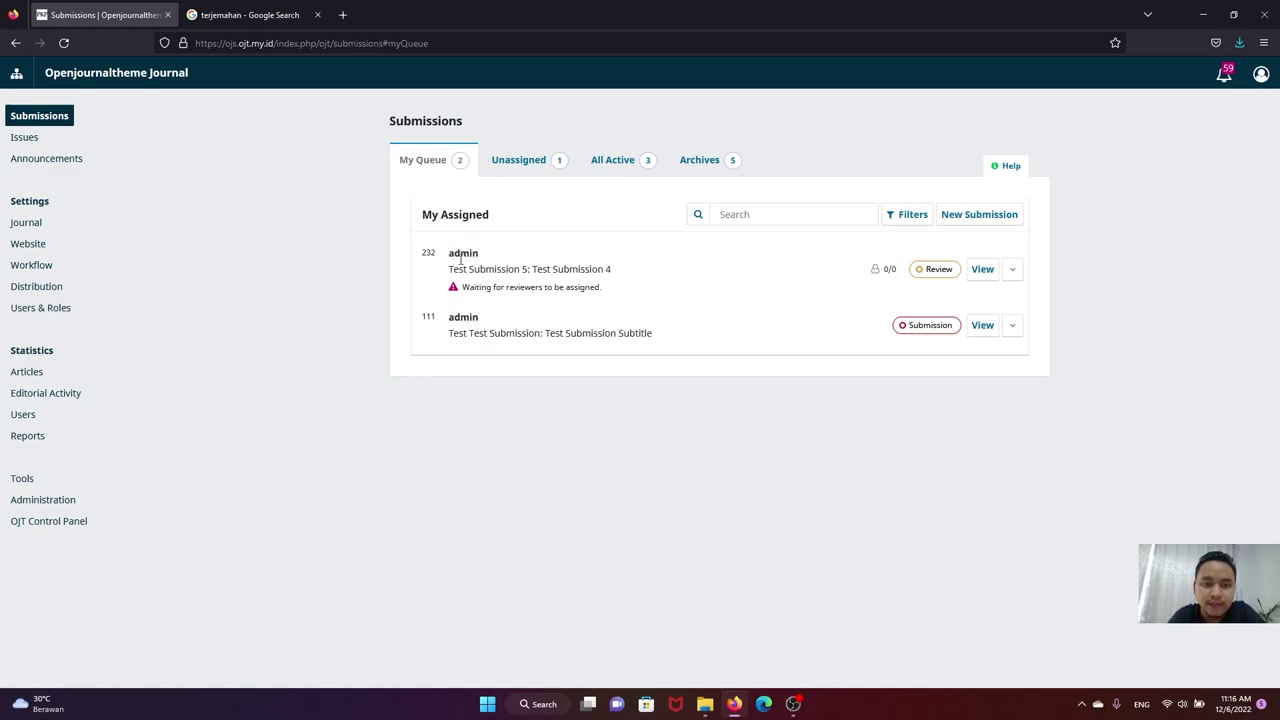
drag(450, 256, 605, 278)
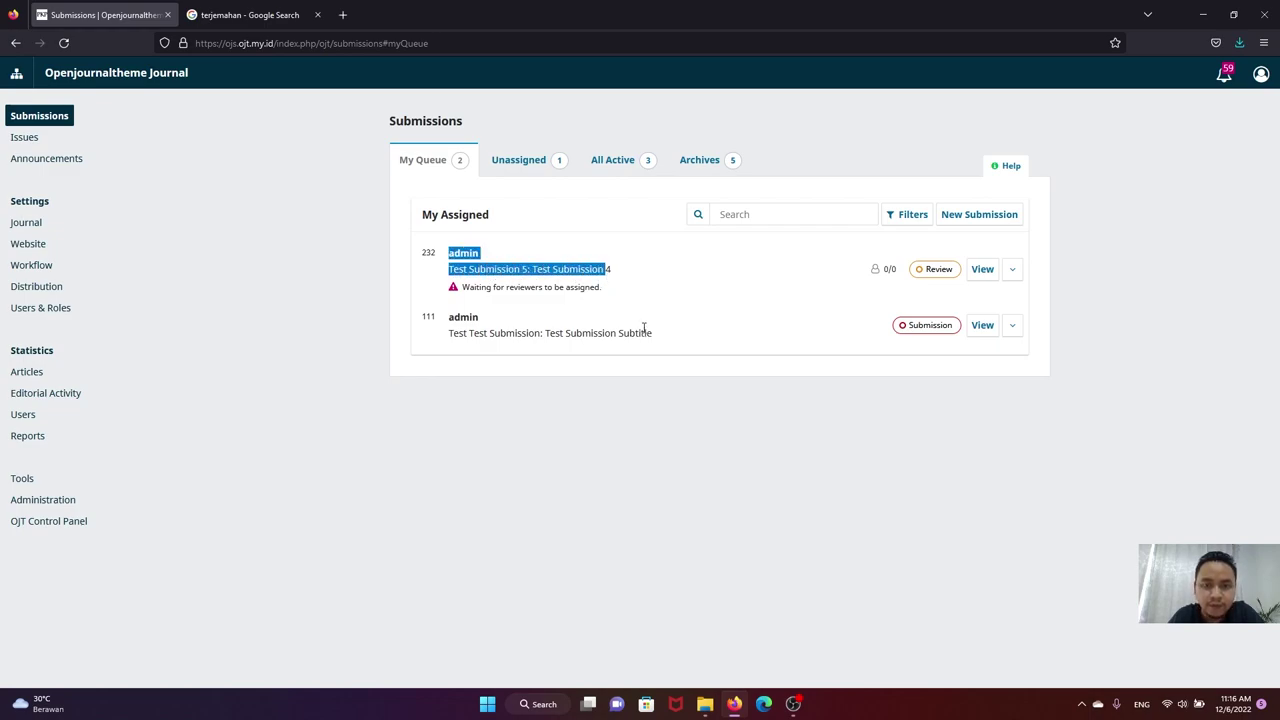
drag(656, 341, 450, 314)
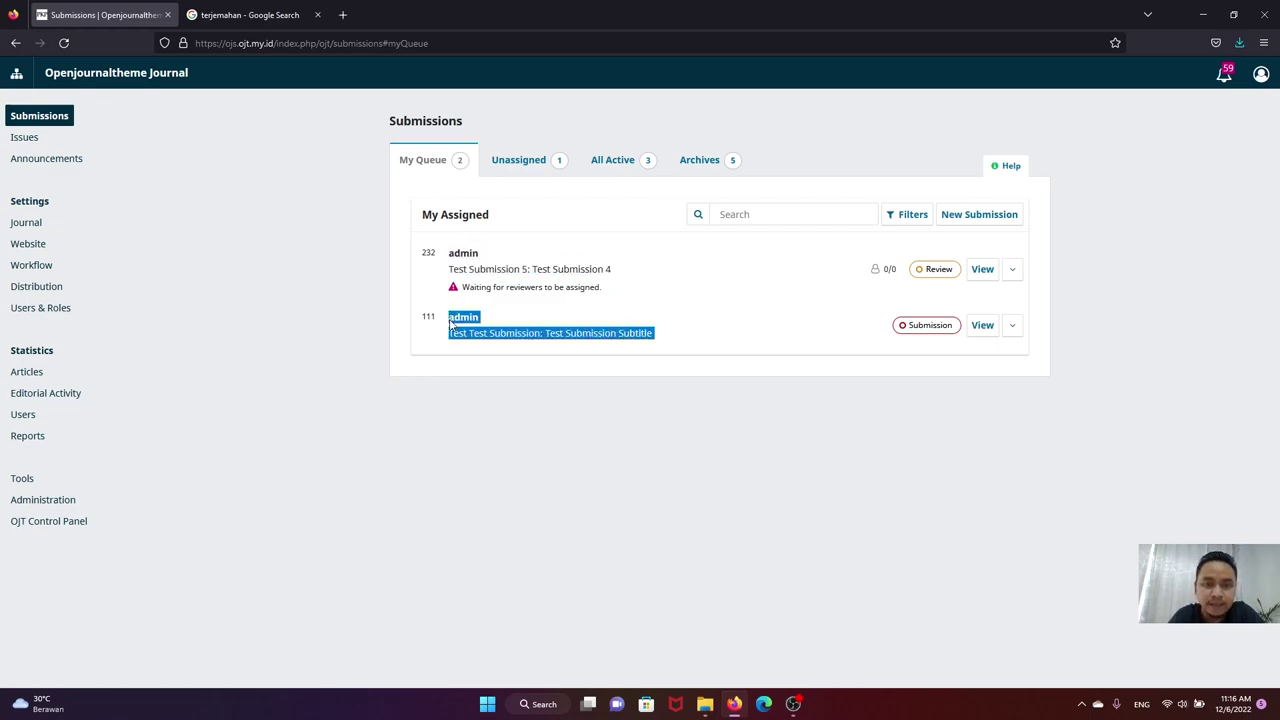
click(804, 285)
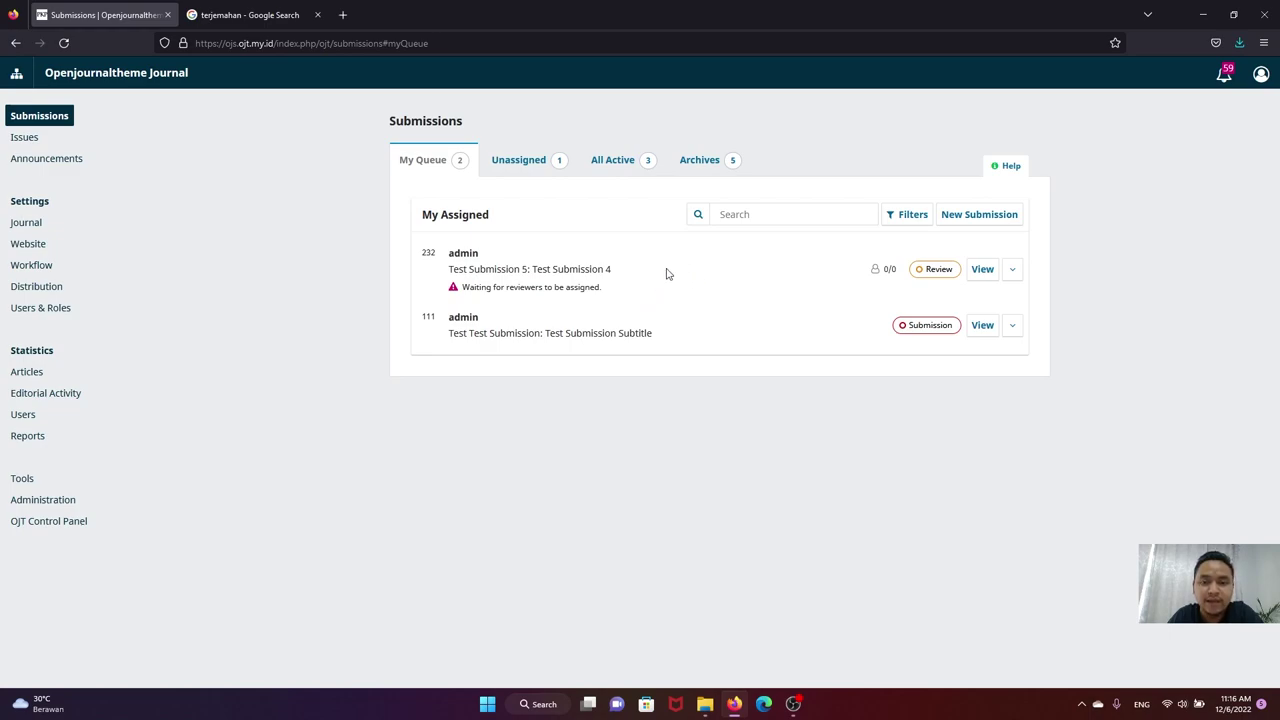
drag(423, 218, 489, 216)
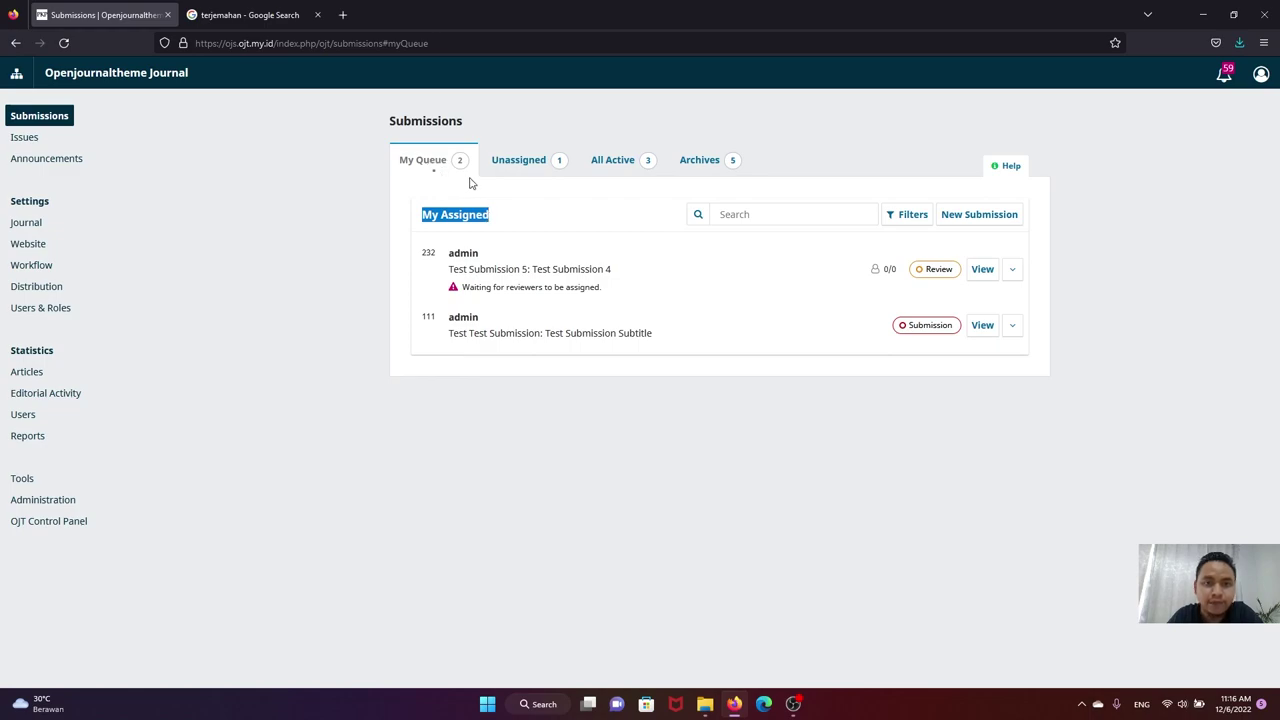
click(476, 189)
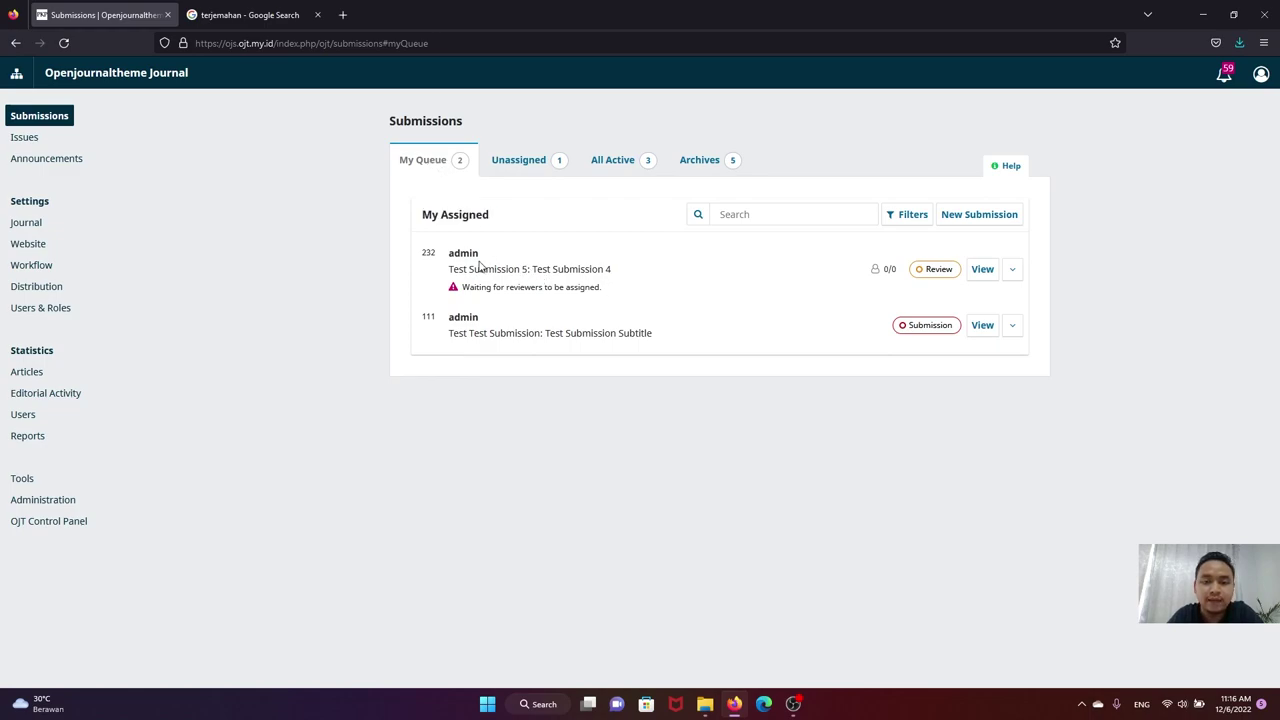
drag(450, 252, 617, 288)
click(565, 260)
drag(613, 292, 450, 253)
click(560, 259)
drag(613, 294, 455, 256)
Show the archived submissions and examine the authors and titles of the three published ones.
click(711, 162)
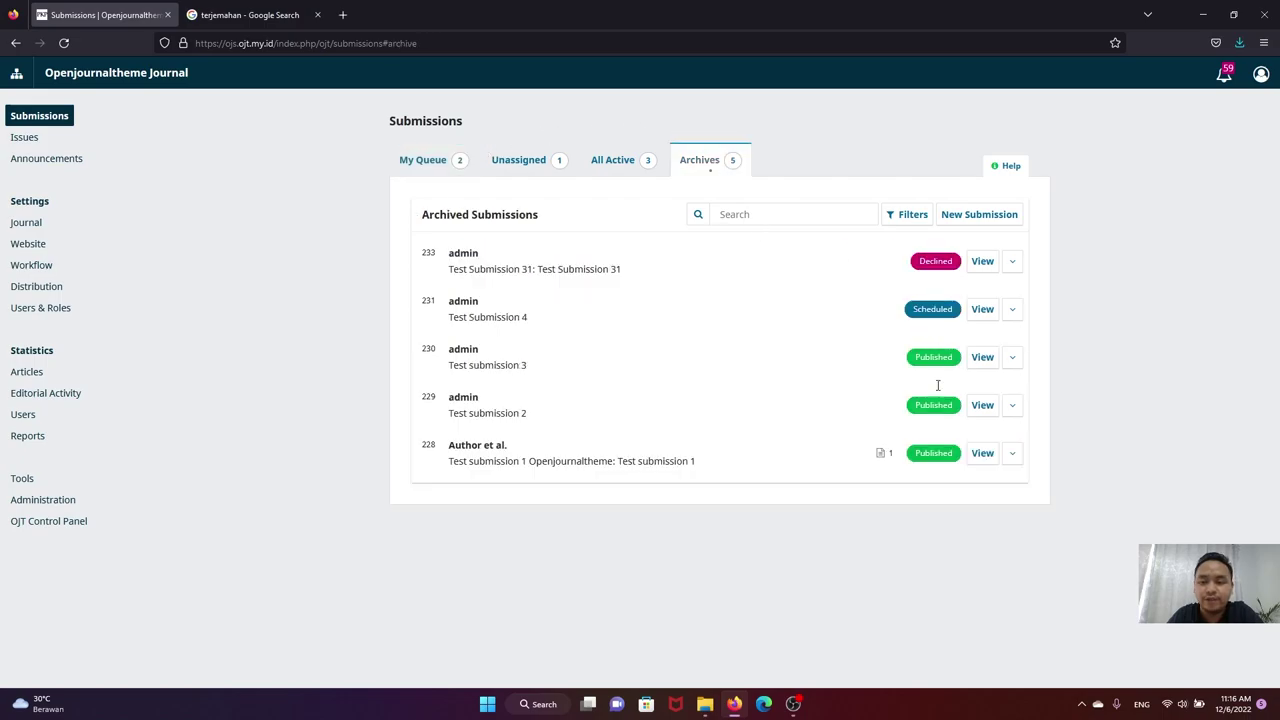
double_click(450, 350)
drag(450, 397, 487, 399)
drag(452, 445, 545, 447)
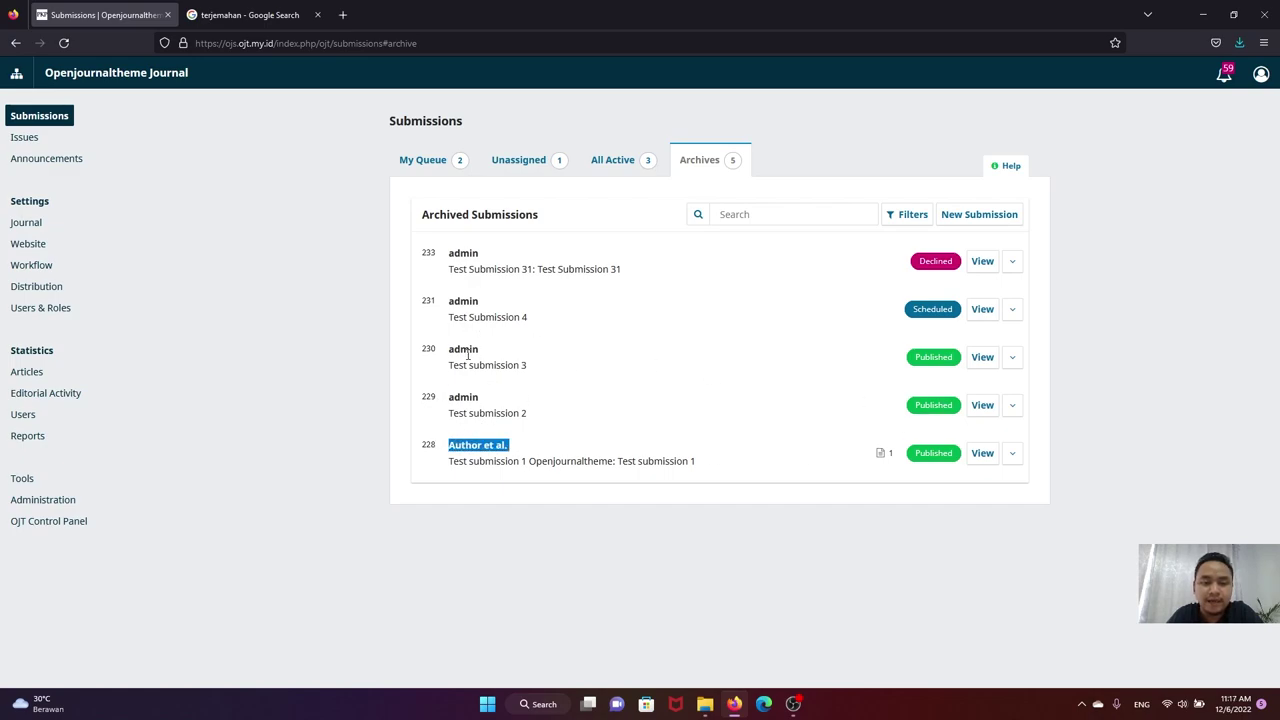
drag(450, 351, 695, 465)
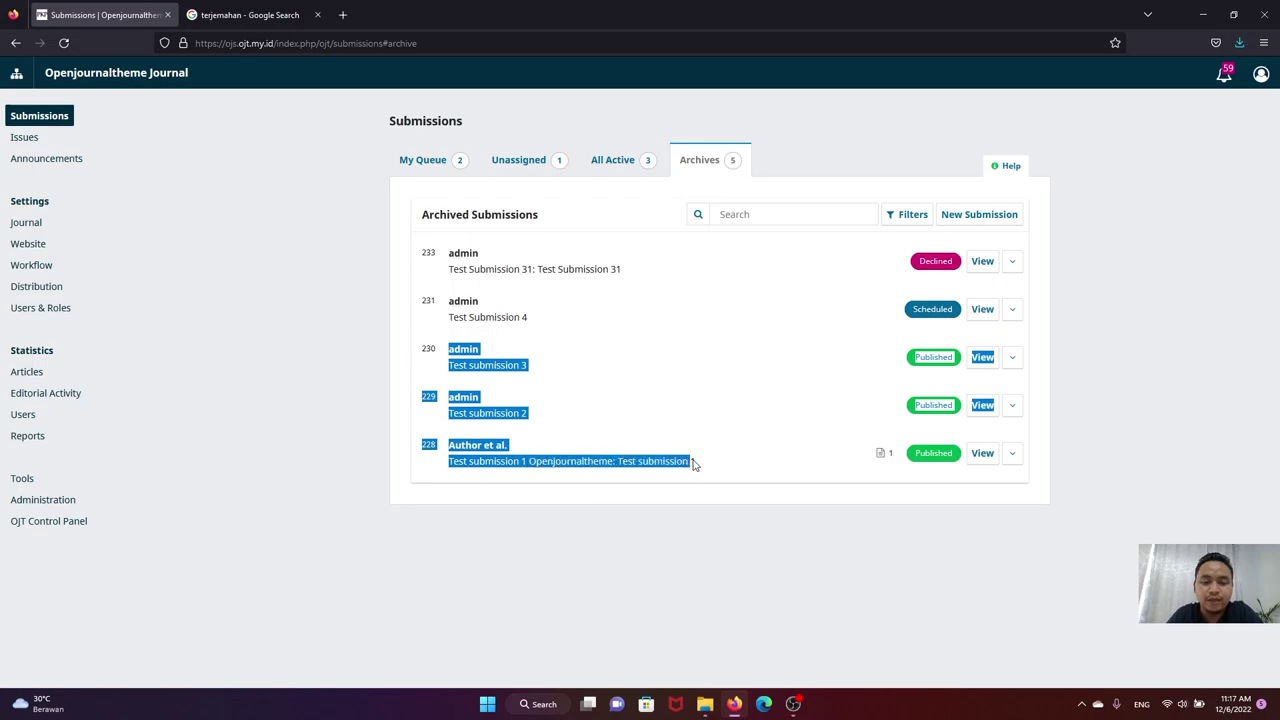
Return to My Queue, switch to the Unassigned submissions and examine the authors, titles and editor notice of both entries.
click(428, 168)
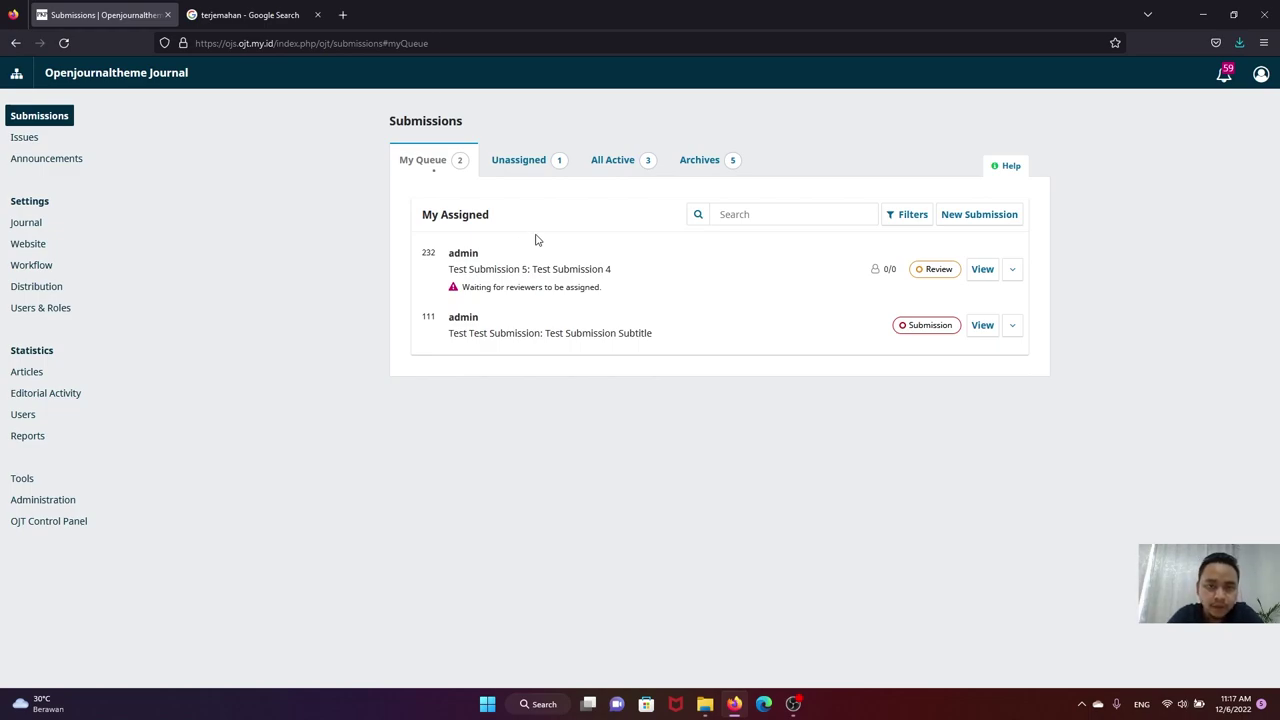
click(519, 161)
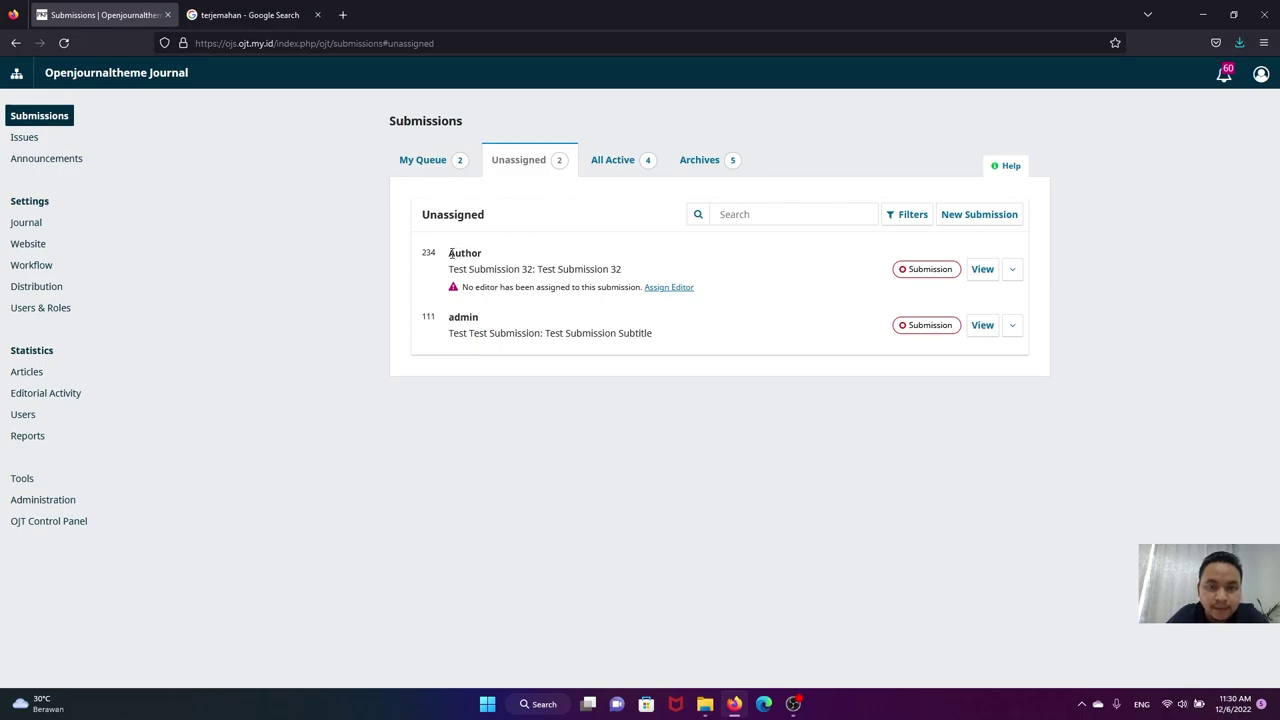
drag(449, 254, 653, 334)
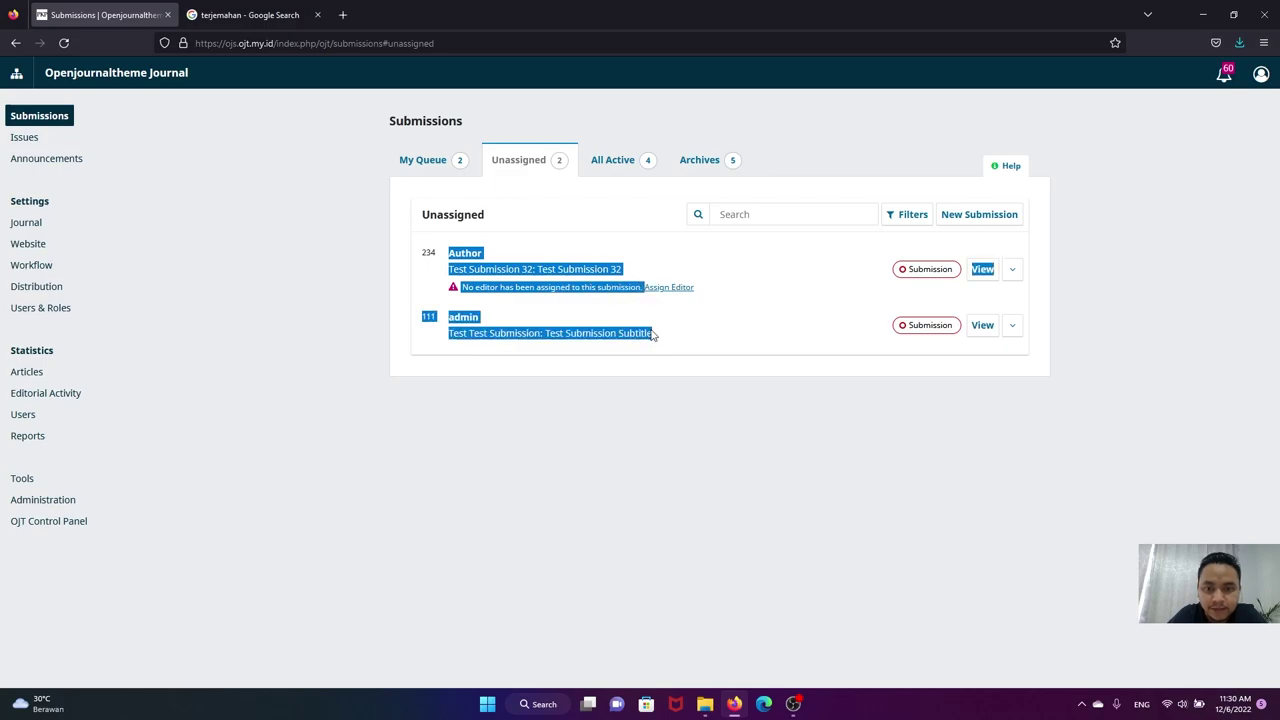
click(673, 342)
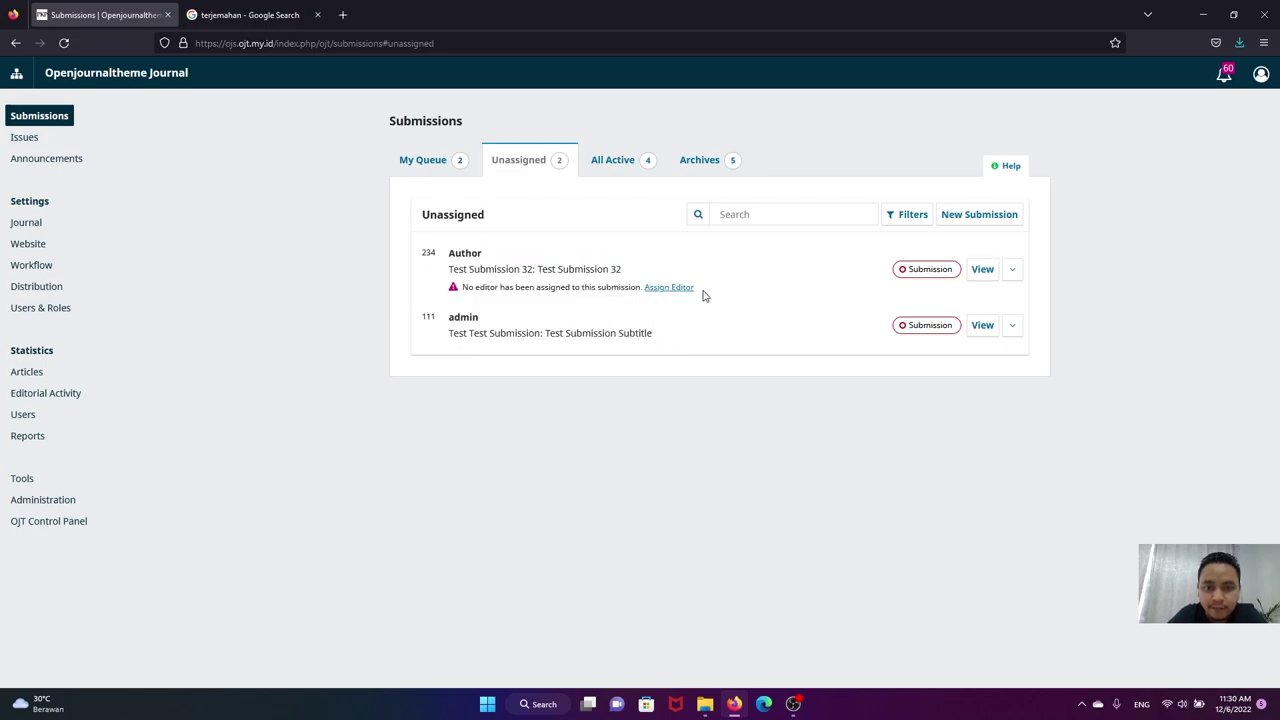
drag(450, 258, 697, 300)
click(697, 329)
drag(449, 251, 733, 305)
click(735, 306)
drag(452, 320, 666, 337)
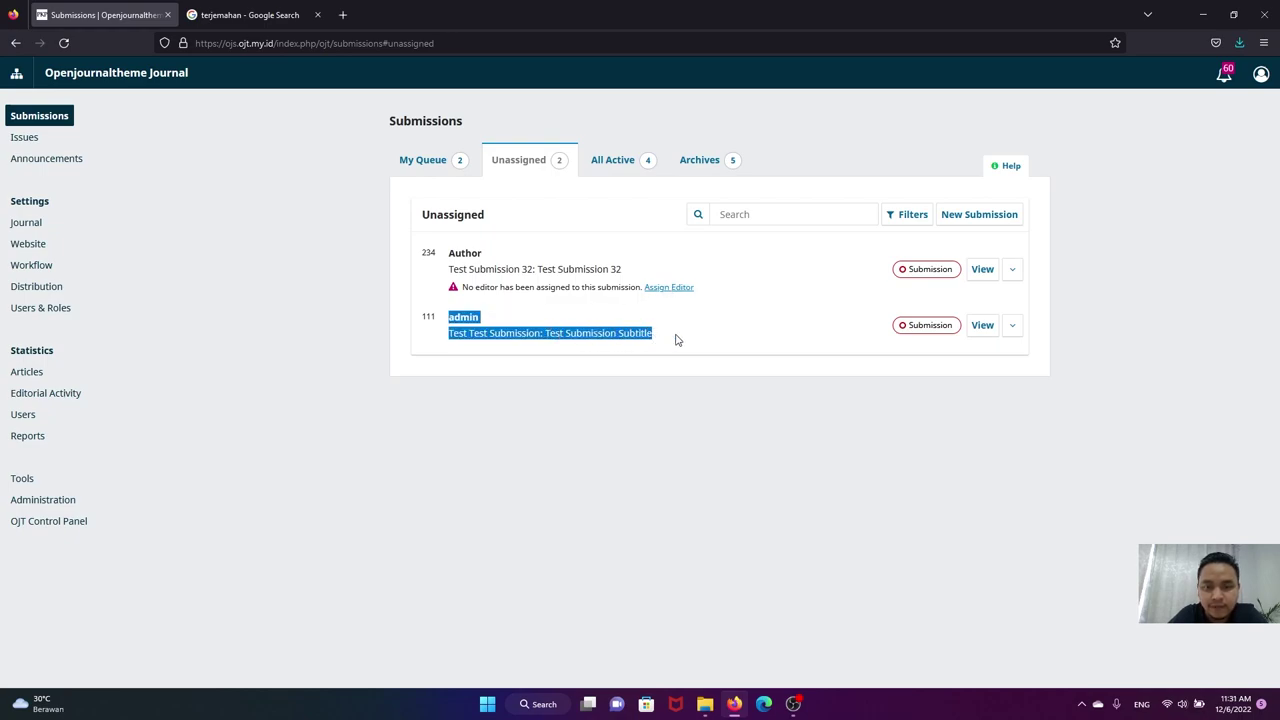
click(650, 330)
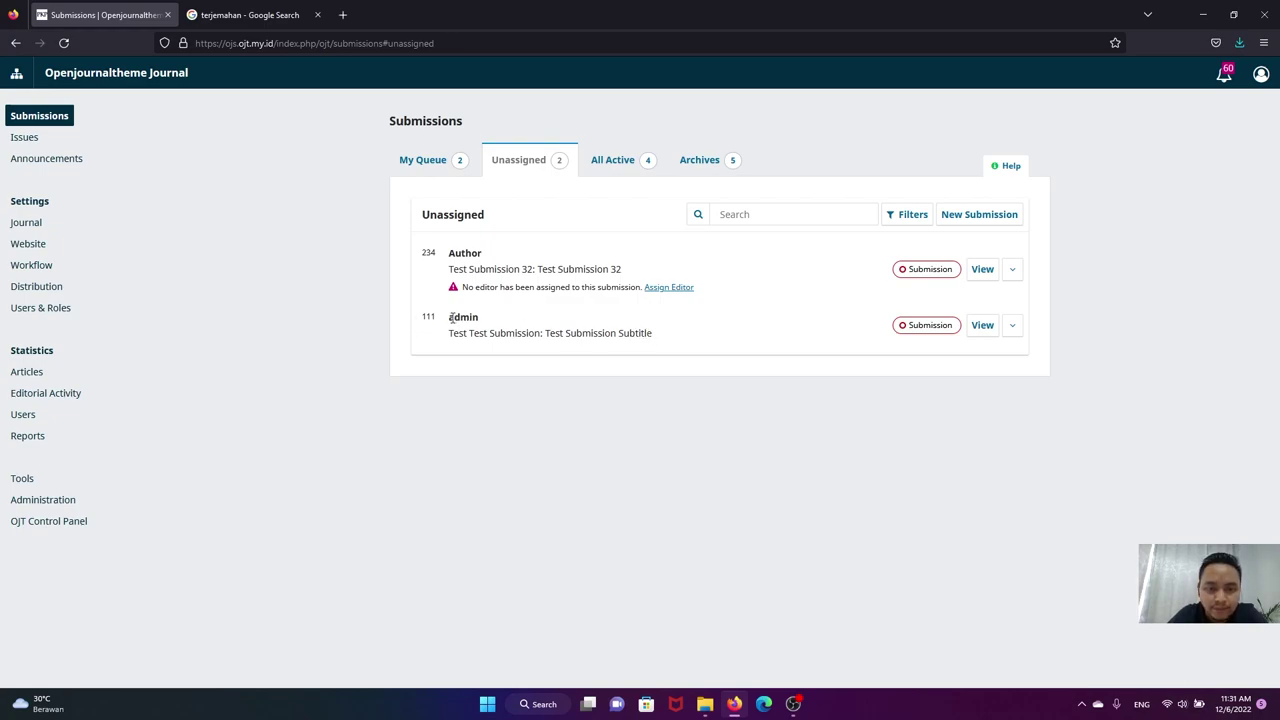
drag(452, 318, 680, 343)
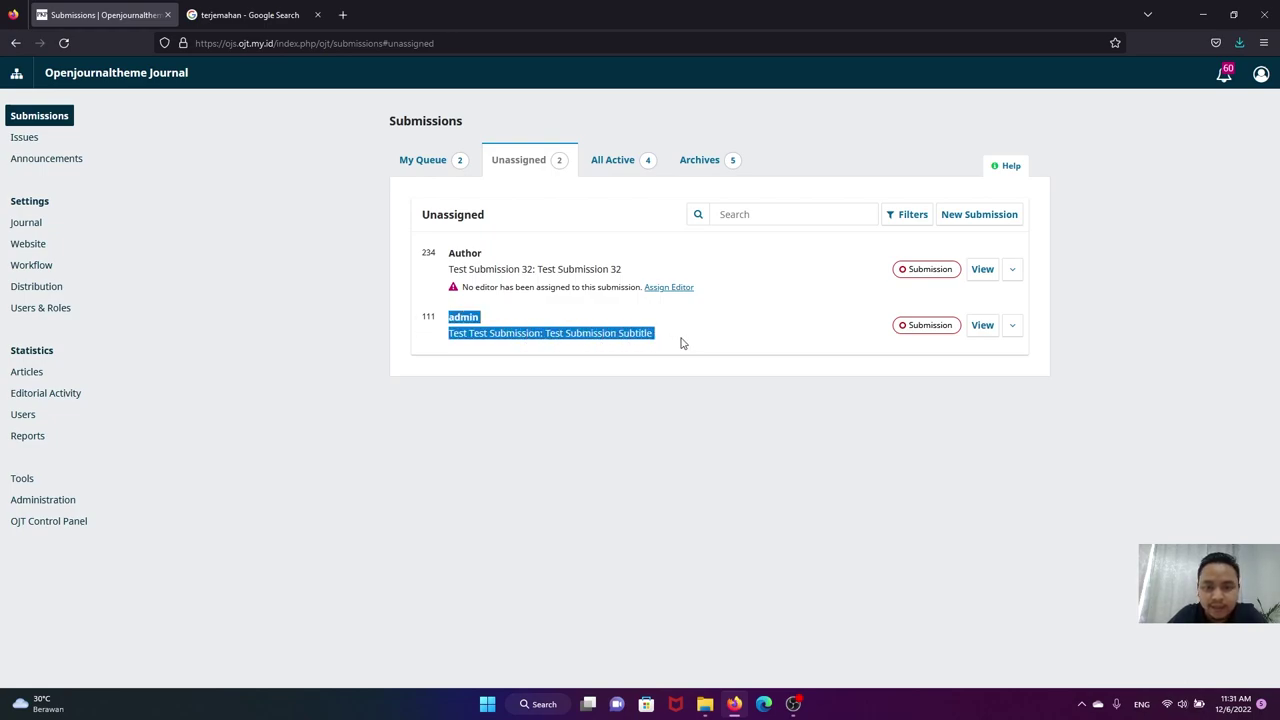
click(682, 343)
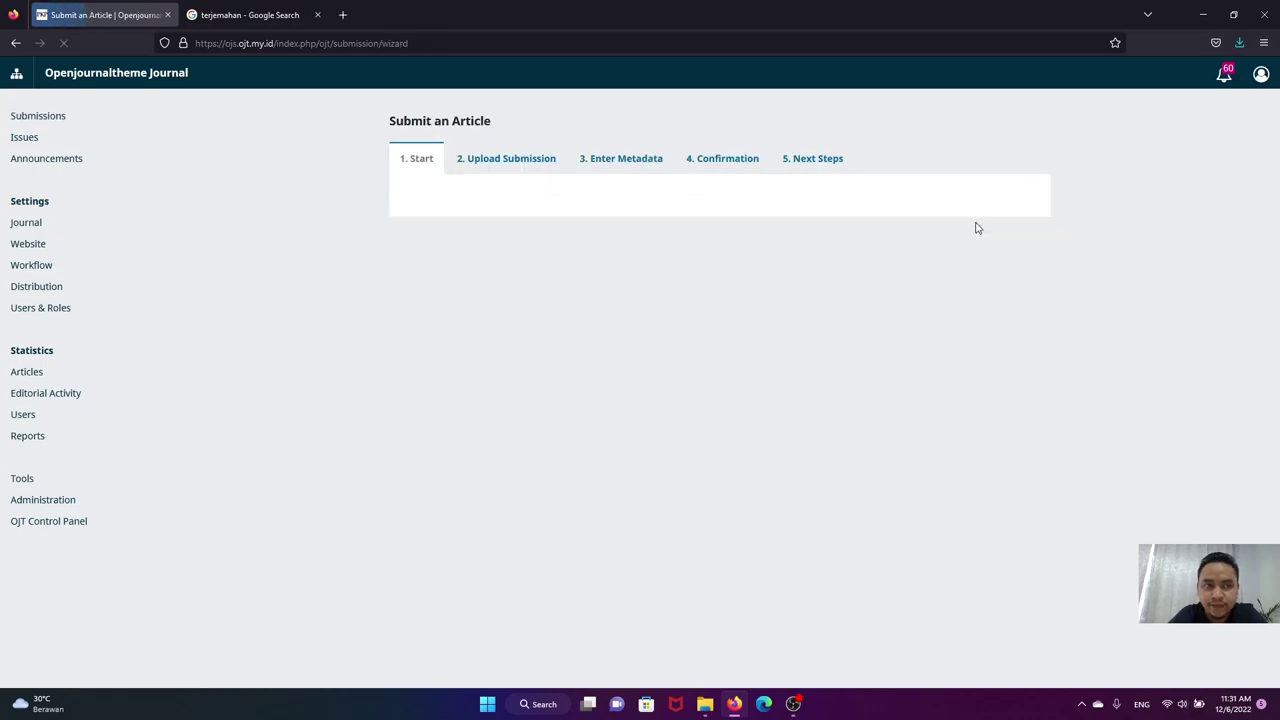
Check the Submit As roles in a new submission form, choose Author, and cancel the submission.
scroll(760, 303, down, 3)
scroll(760, 303, down, 2)
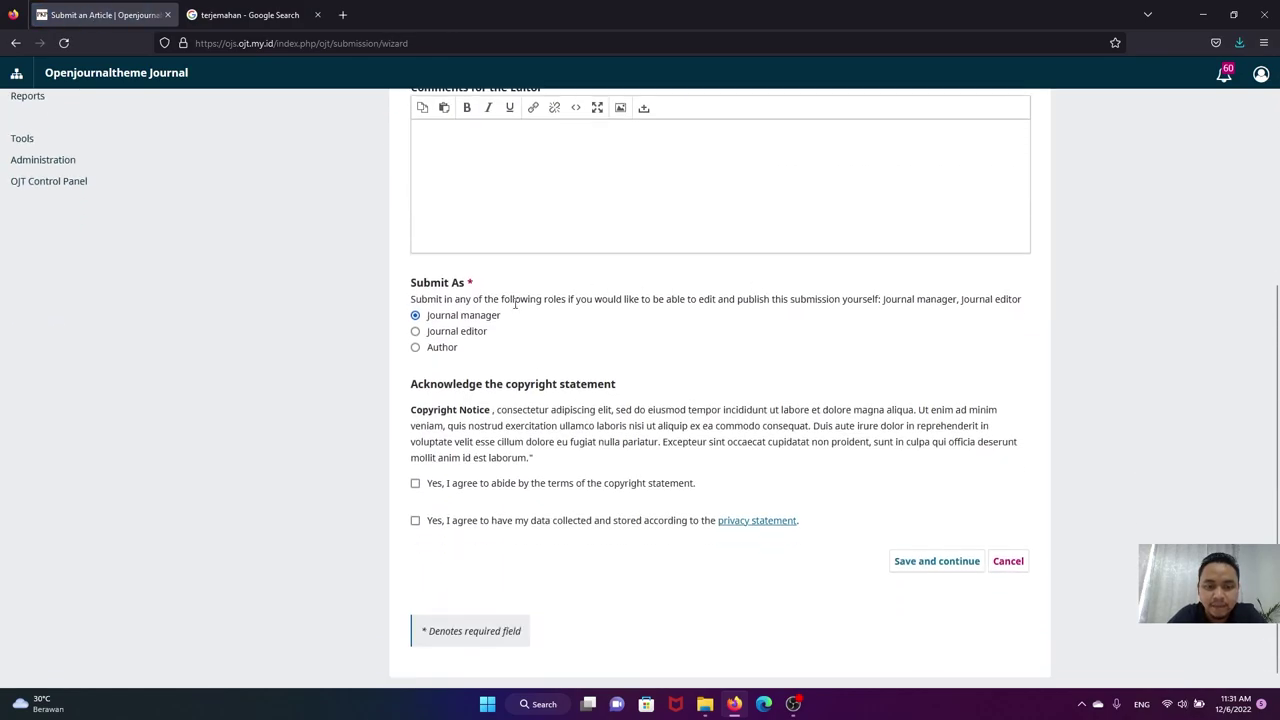
drag(413, 278, 480, 284)
click(497, 352)
click(1008, 561)
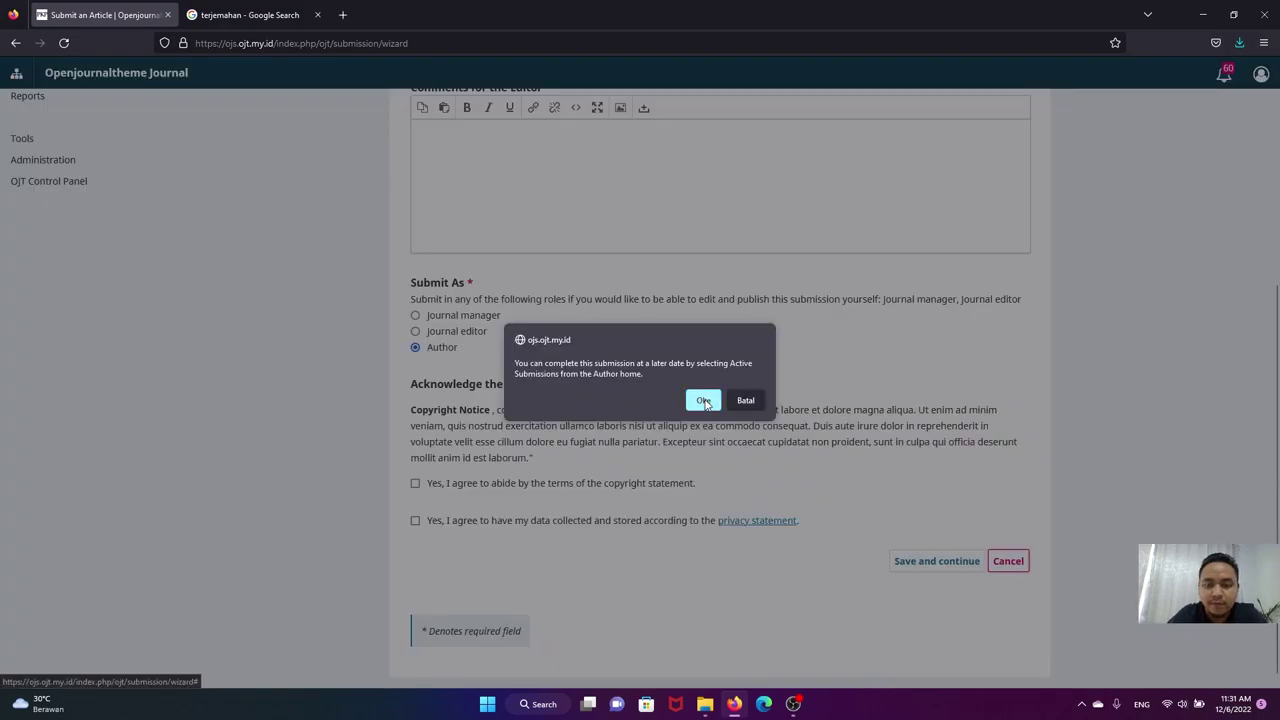
click(703, 400)
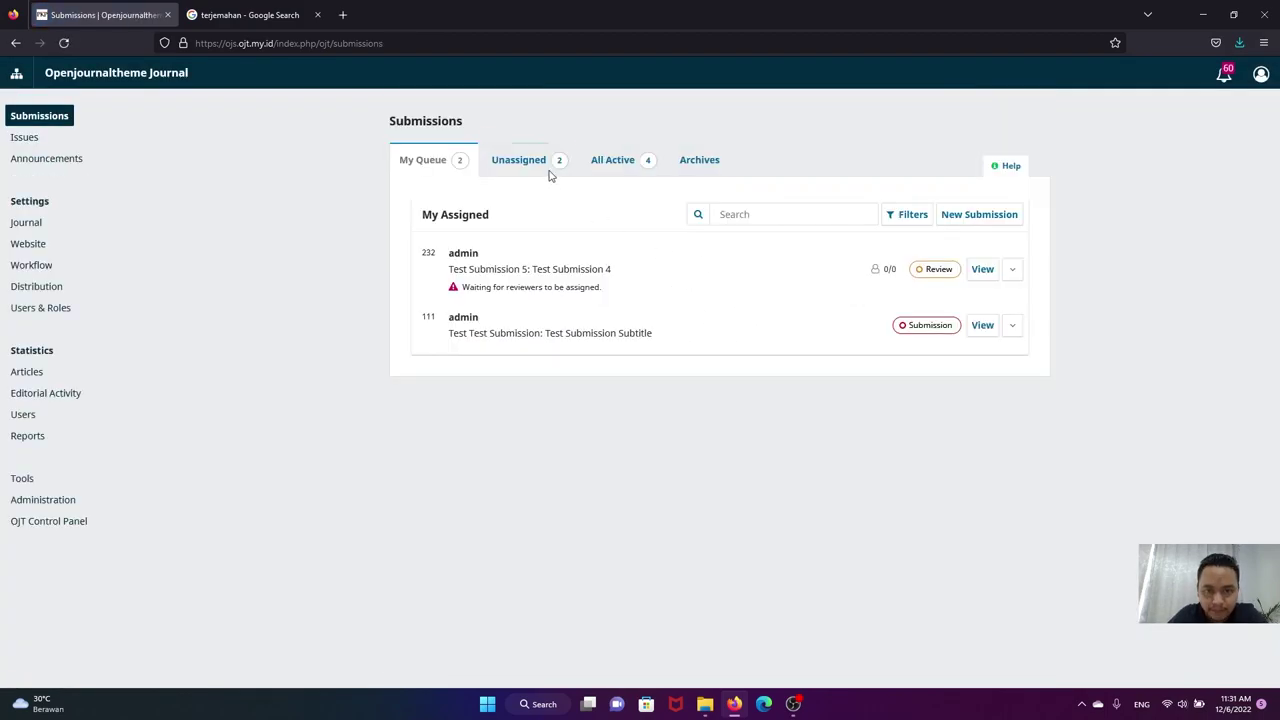
Open Test Test Submission from the Unassigned list and inspect its workflow page.
click(545, 162)
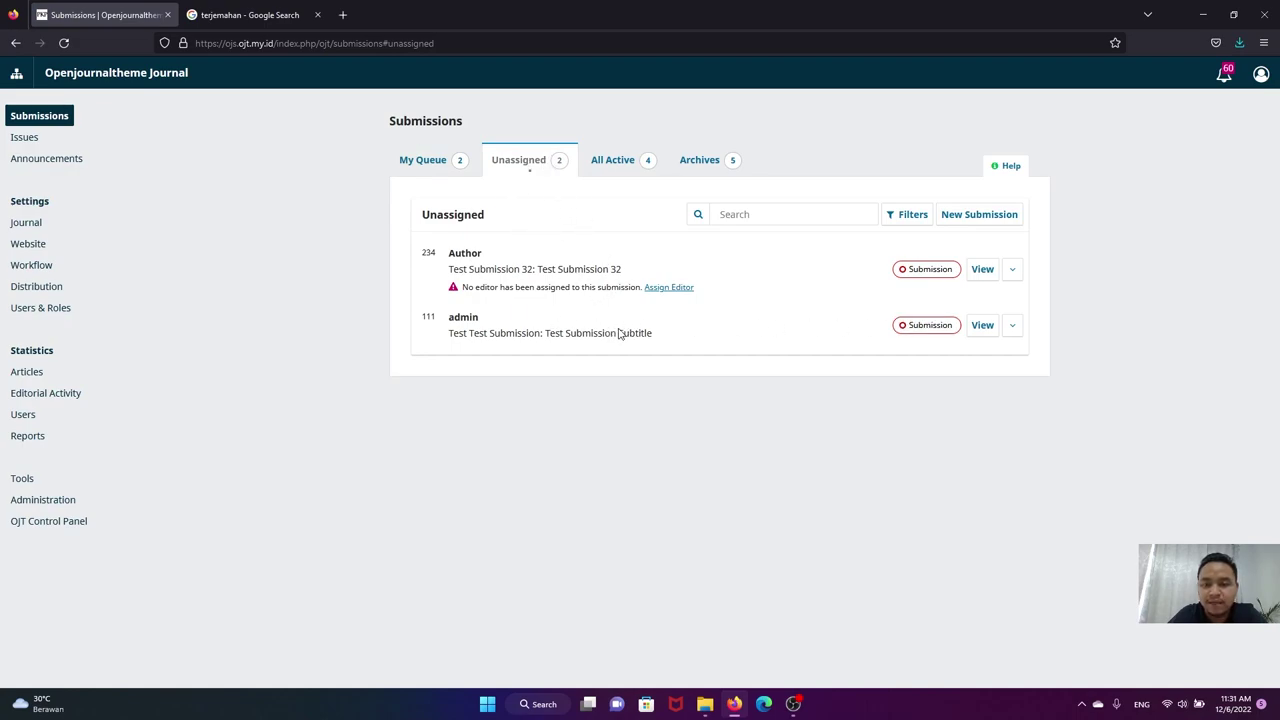
click(983, 331)
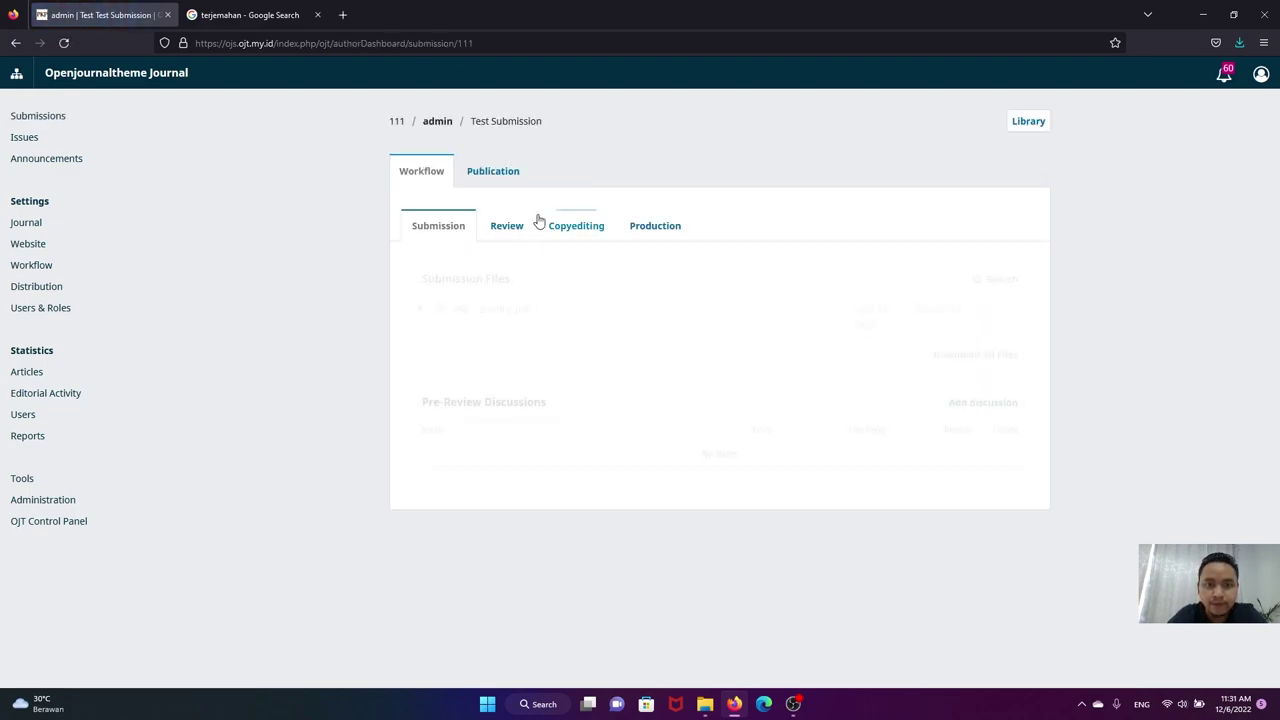
mouse_move(548, 125)
mouse_down()
mouse_move(470, 121)
mouse_move(551, 126)
mouse_up()
click(490, 122)
click(545, 124)
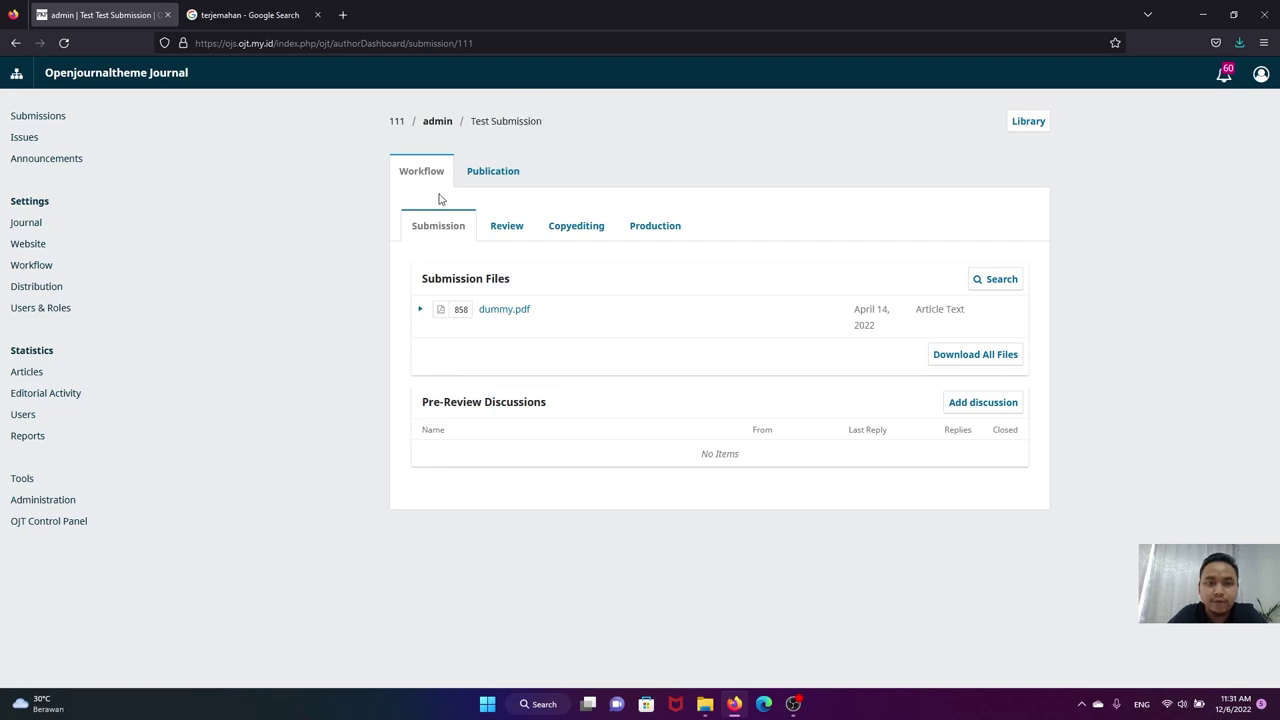
Go back to the Unassigned submissions and open Test Submission 32 to inspect its workflow and participants.
click(50, 118)
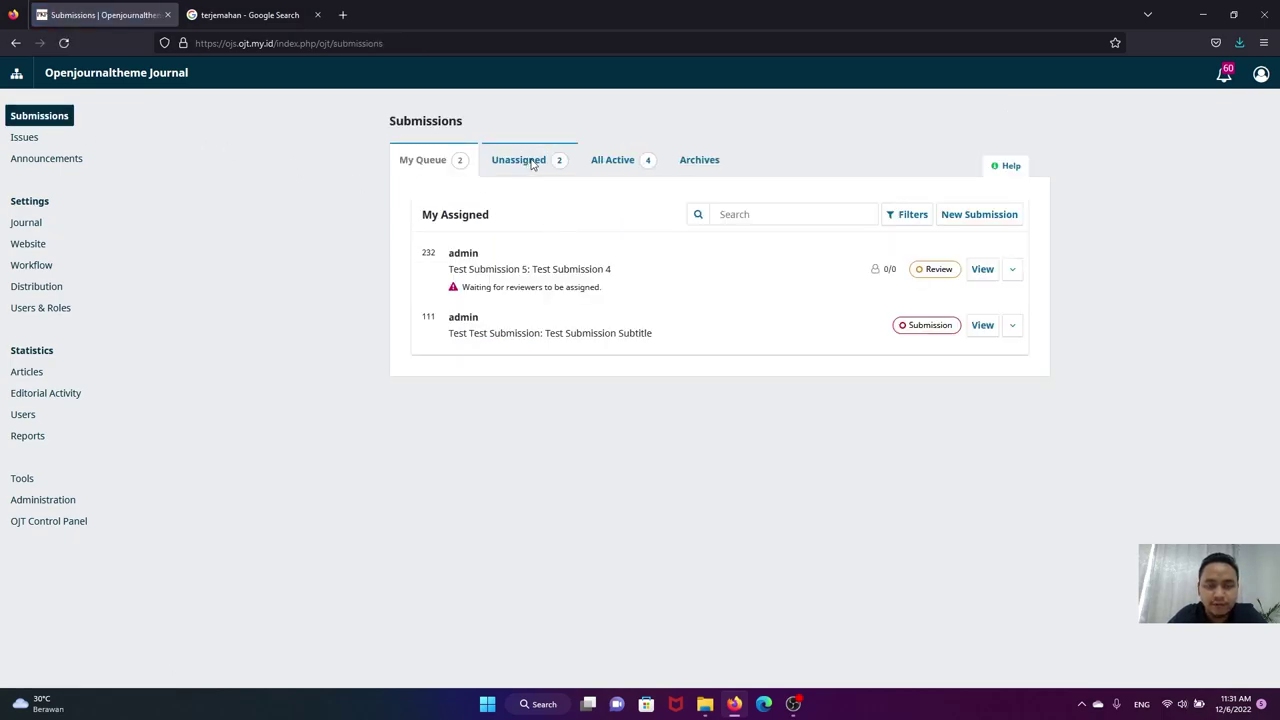
click(532, 165)
drag(449, 258, 563, 285)
drag(652, 292, 715, 296)
click(727, 297)
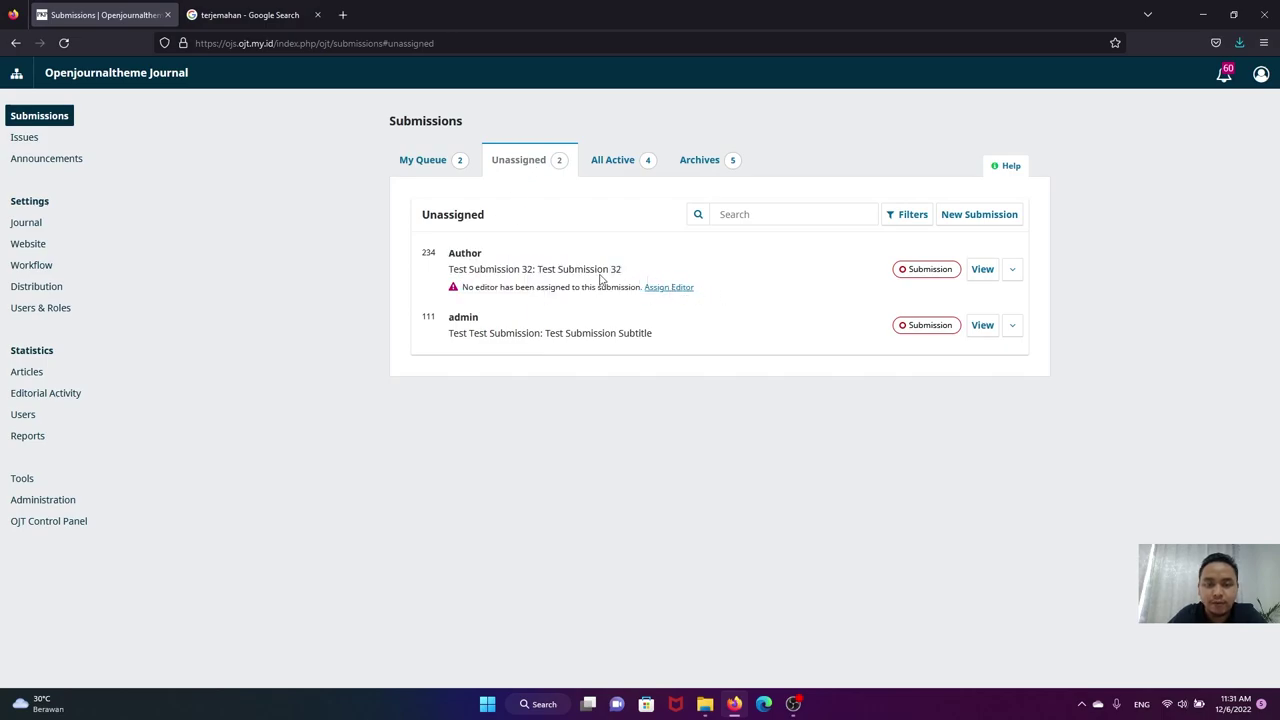
click(980, 270)
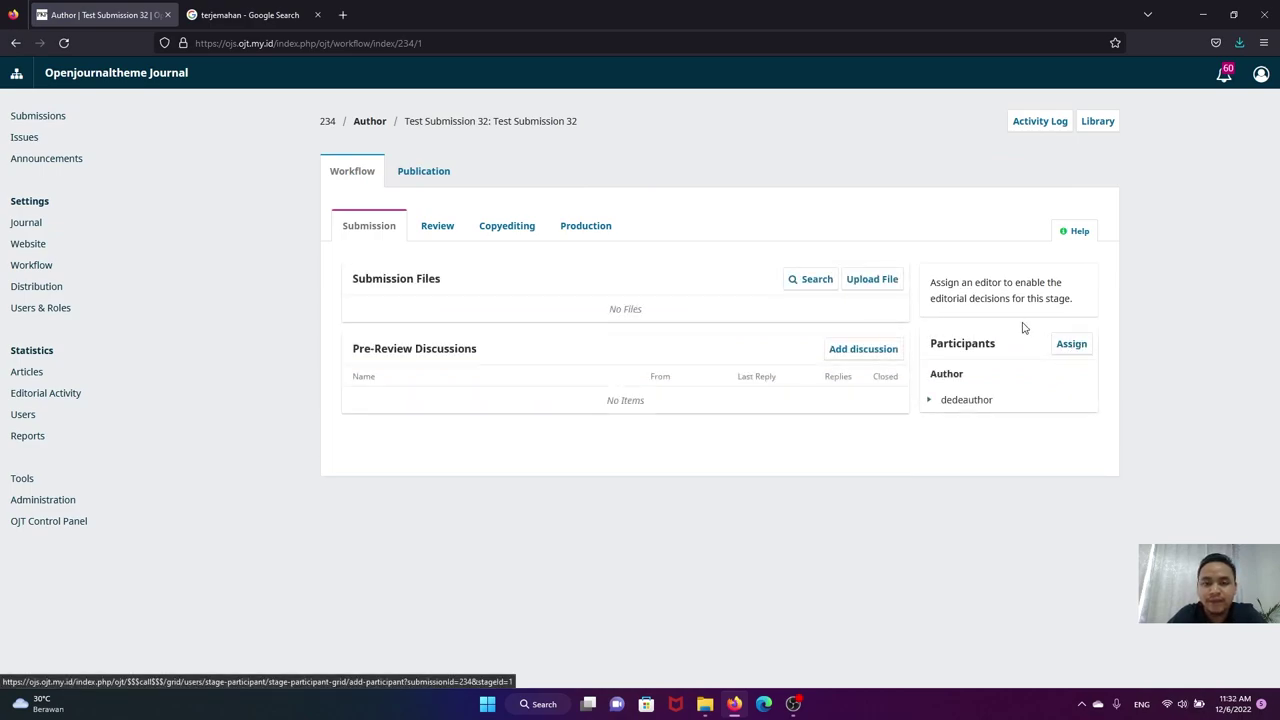
Return to the submissions and review the Unassigned and All Active lists, including the latter's workflow stages and search field.
click(66, 118)
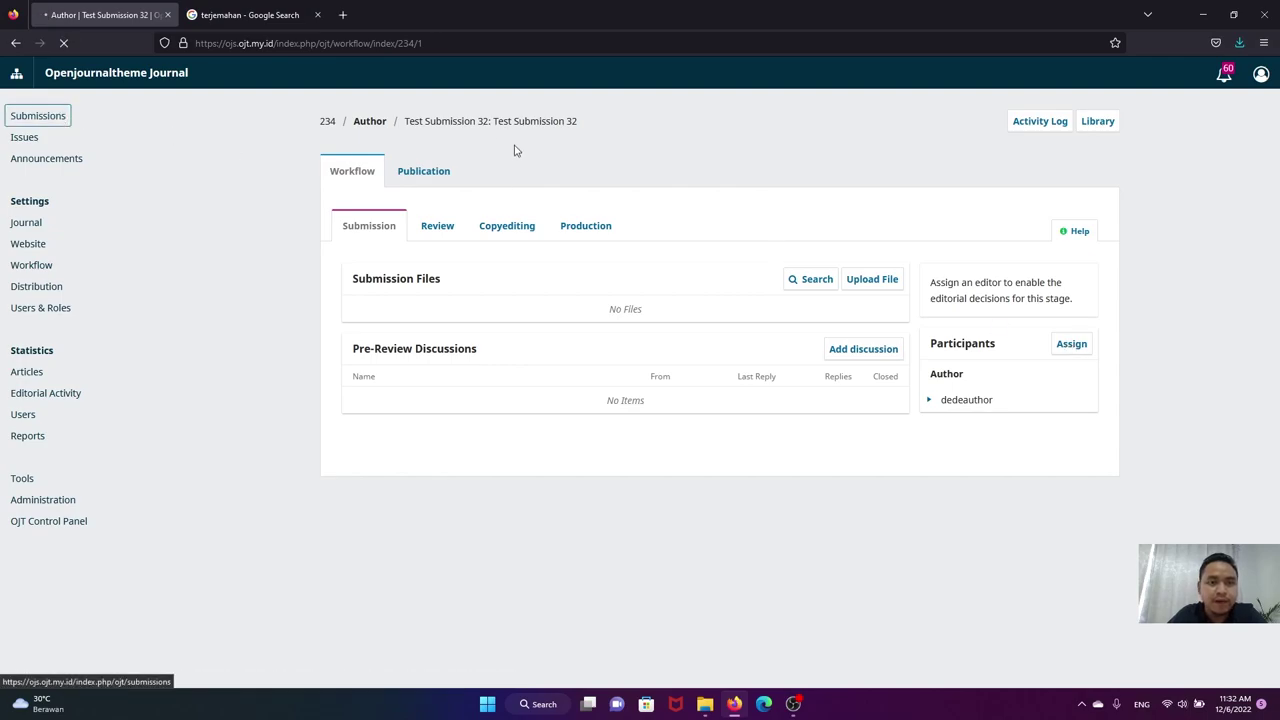
click(520, 162)
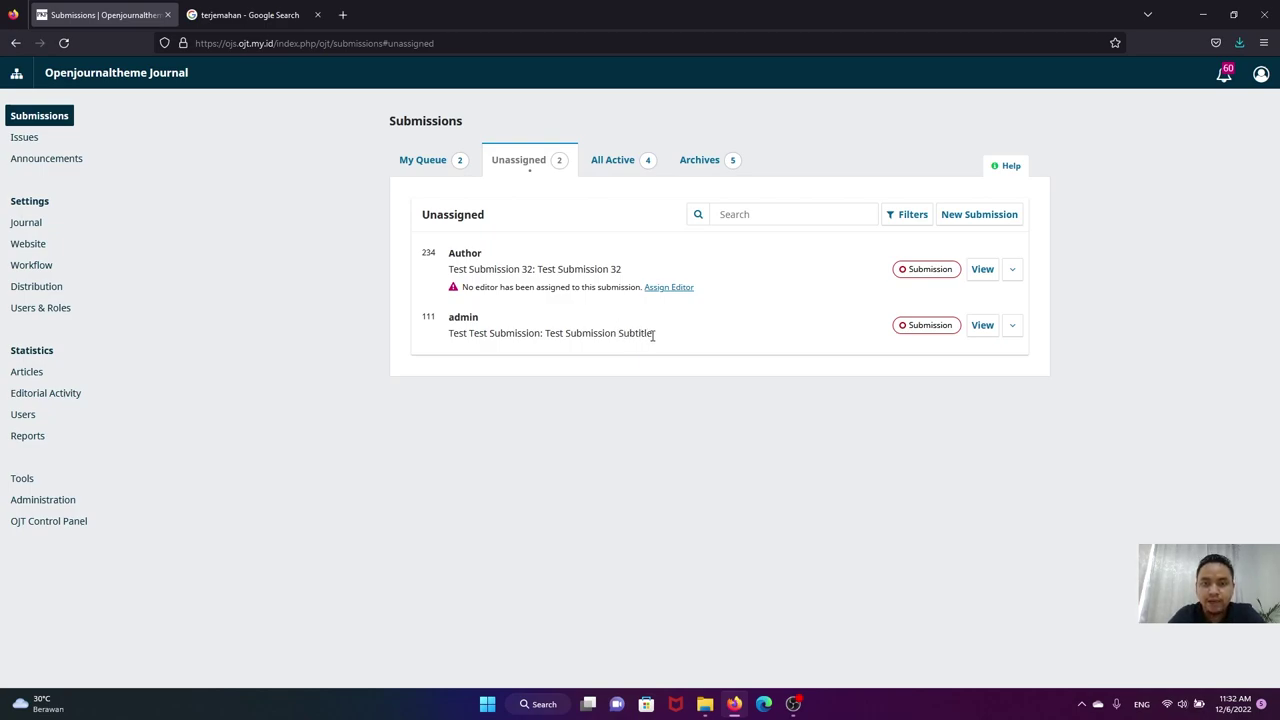
click(605, 165)
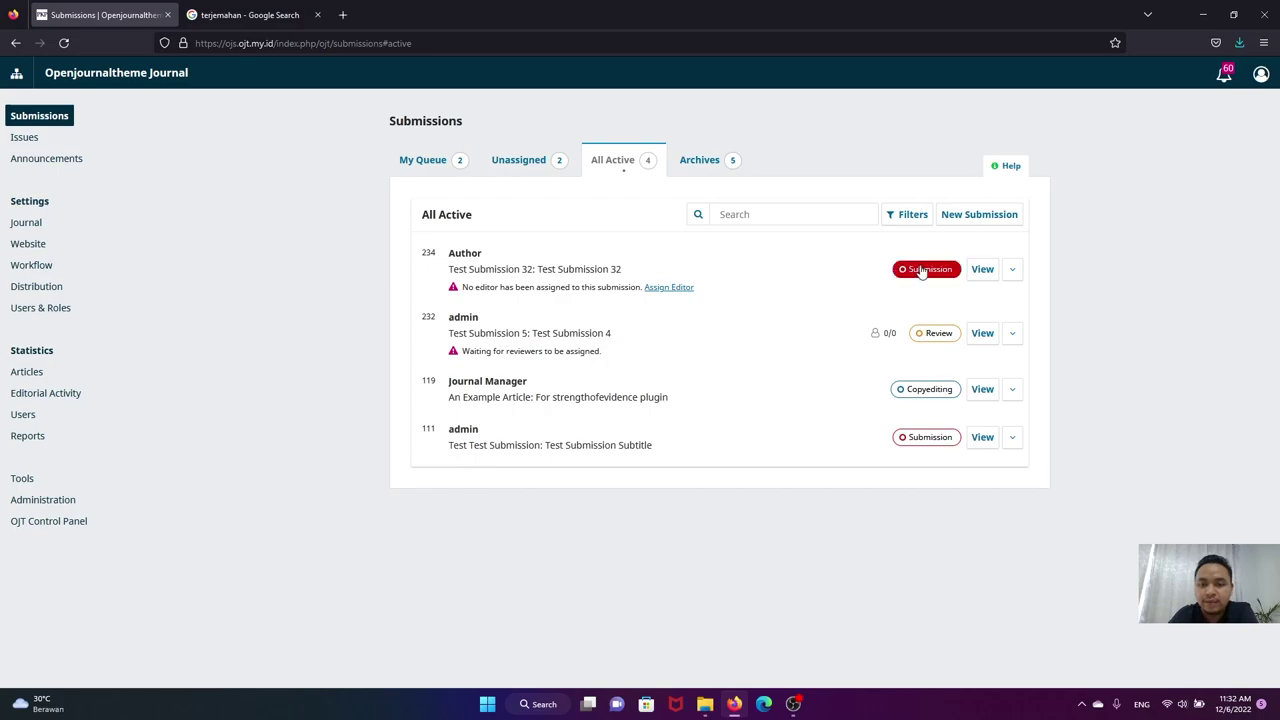
drag(643, 288, 445, 262)
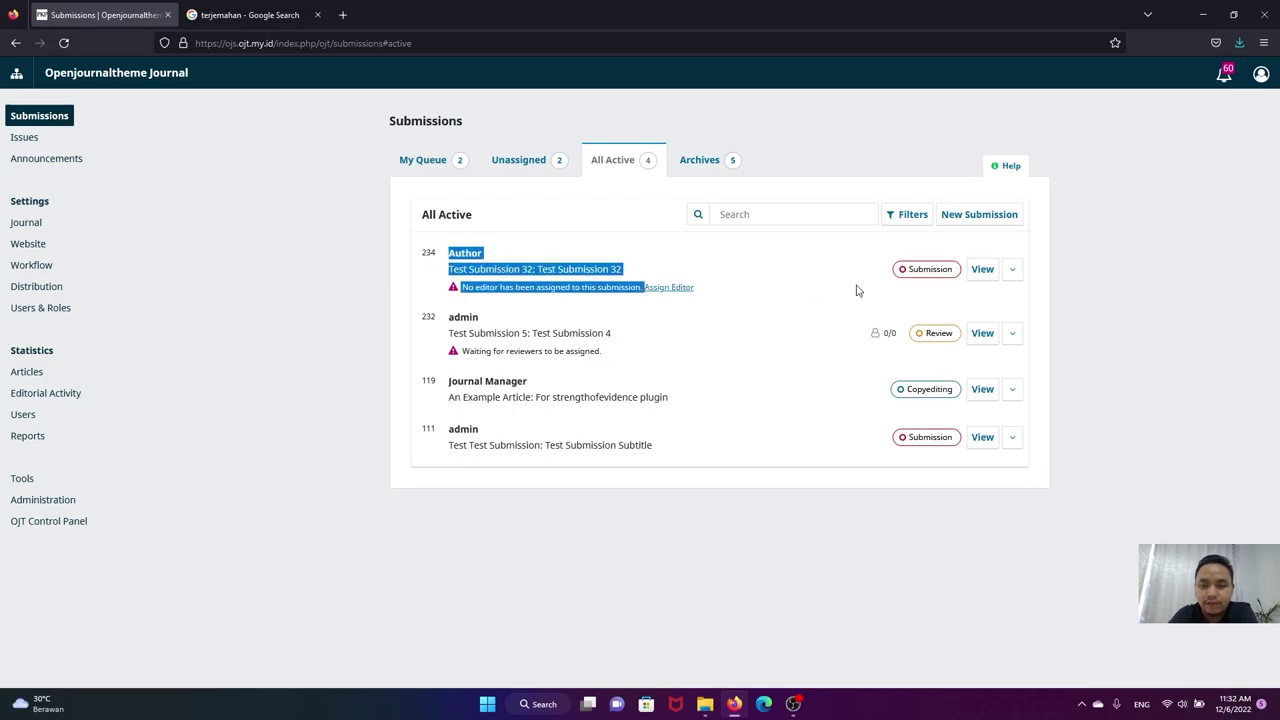
click(802, 283)
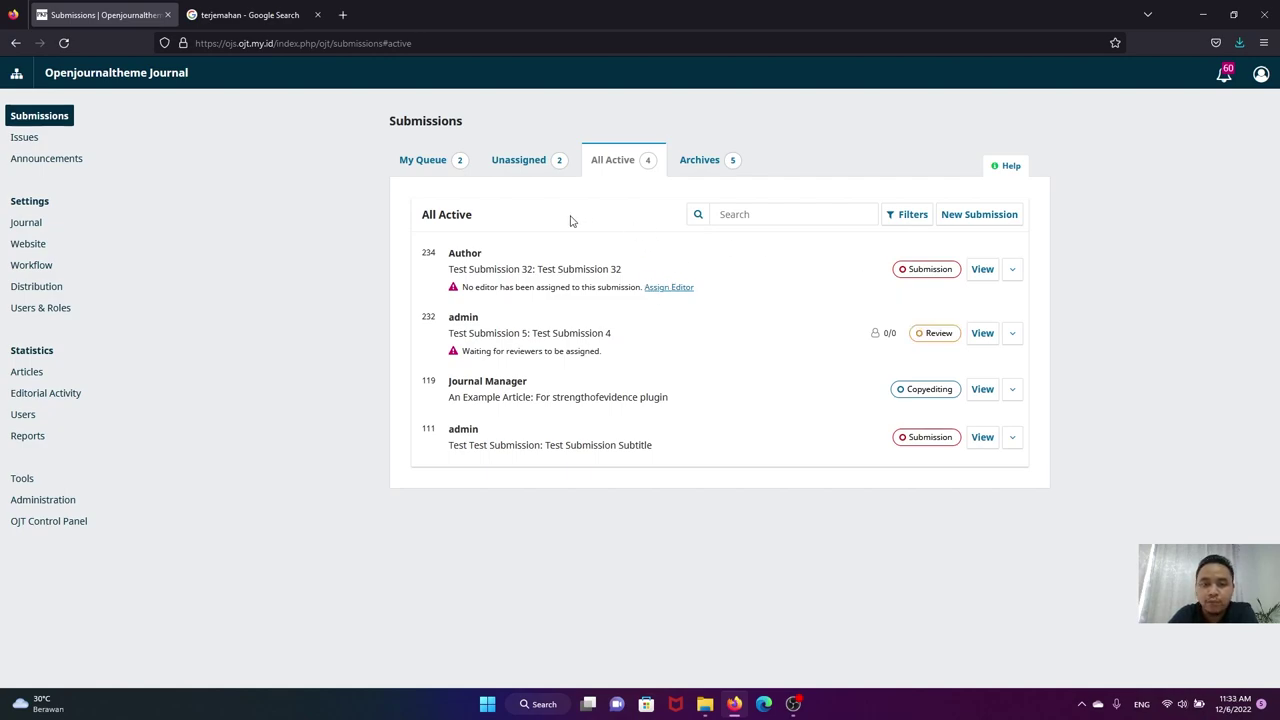
click(760, 214)
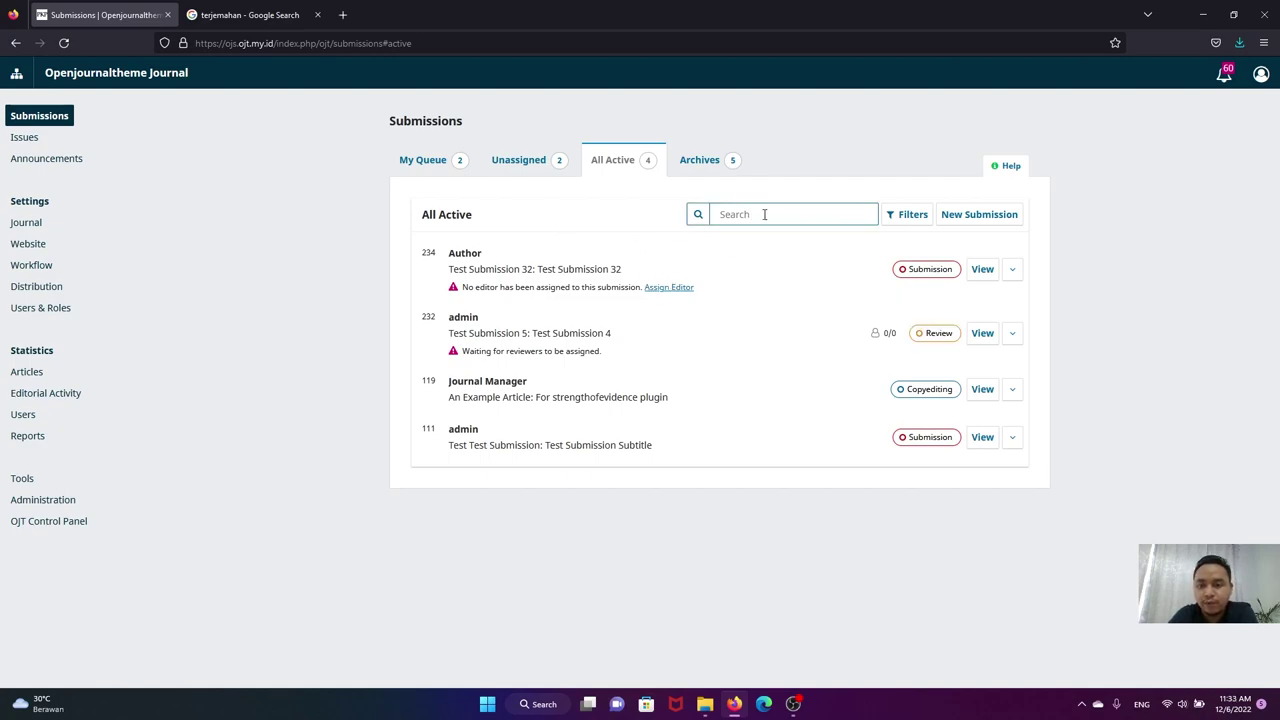
click(851, 242)
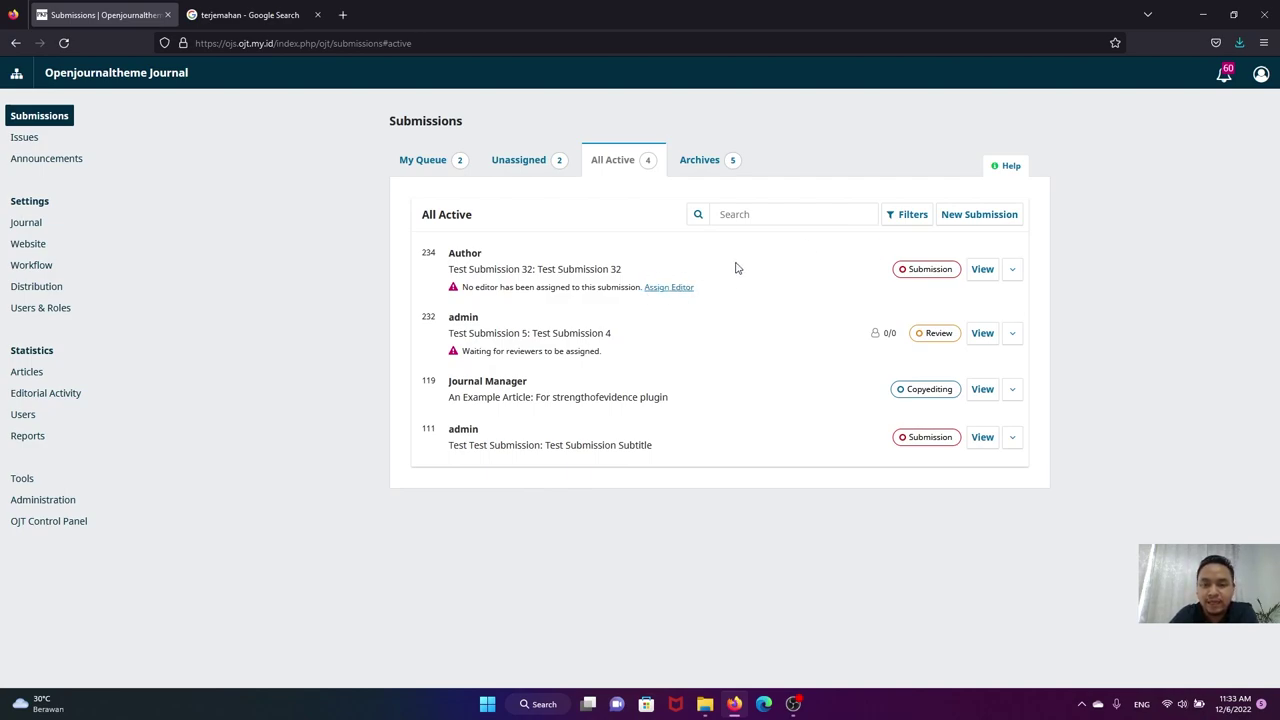
Filter the All Active submissions by the Review stage, check the matching entry, and clear the filter.
click(905, 215)
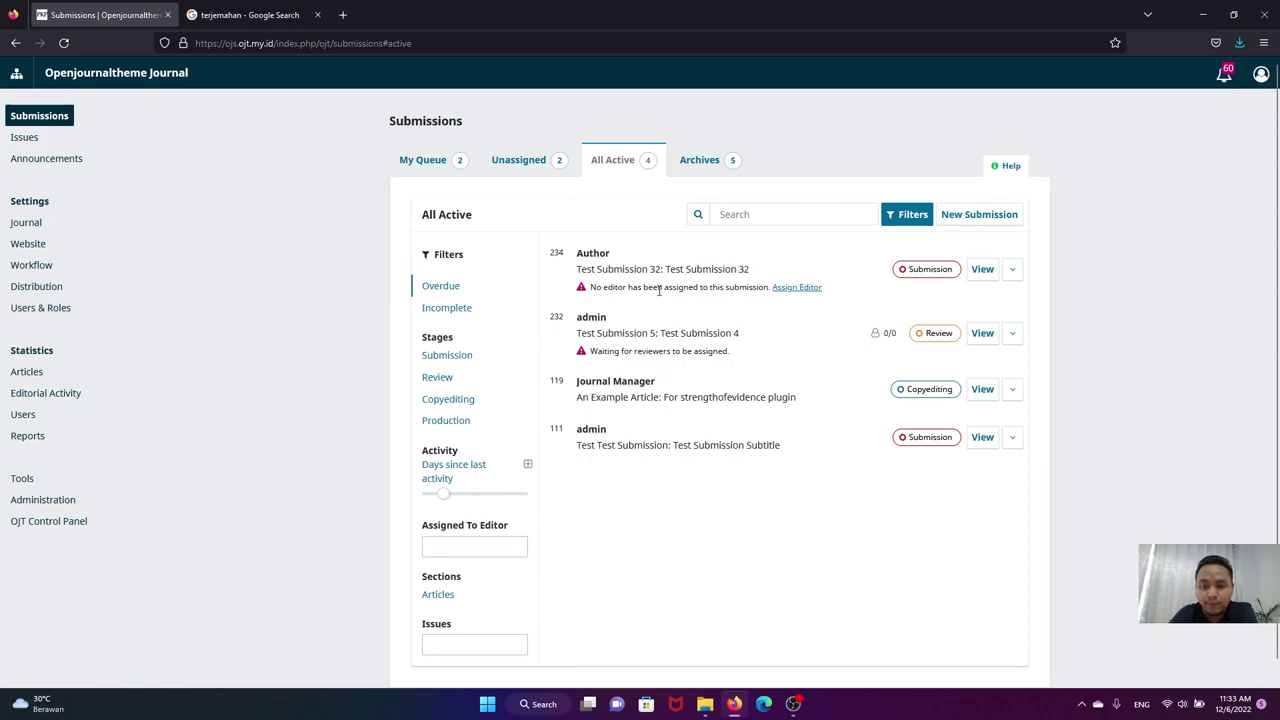
click(443, 378)
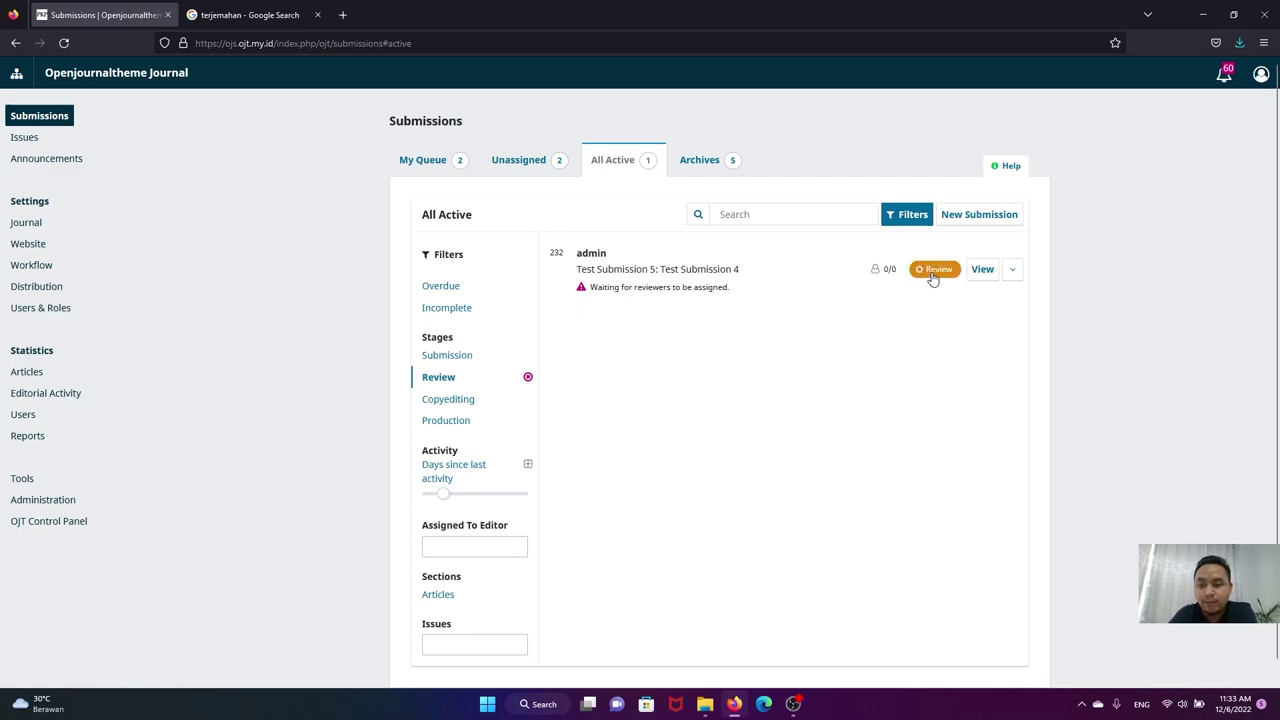
scroll(467, 297, down, 1)
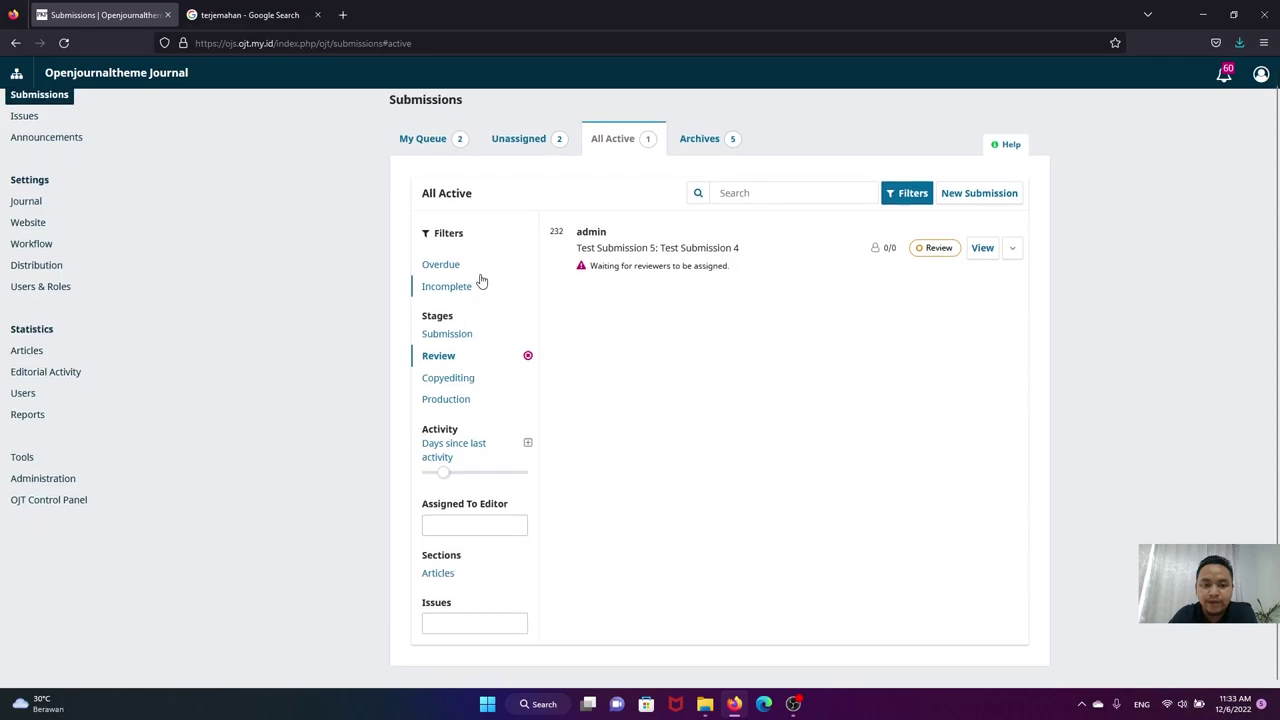
scroll(485, 356, up, 1)
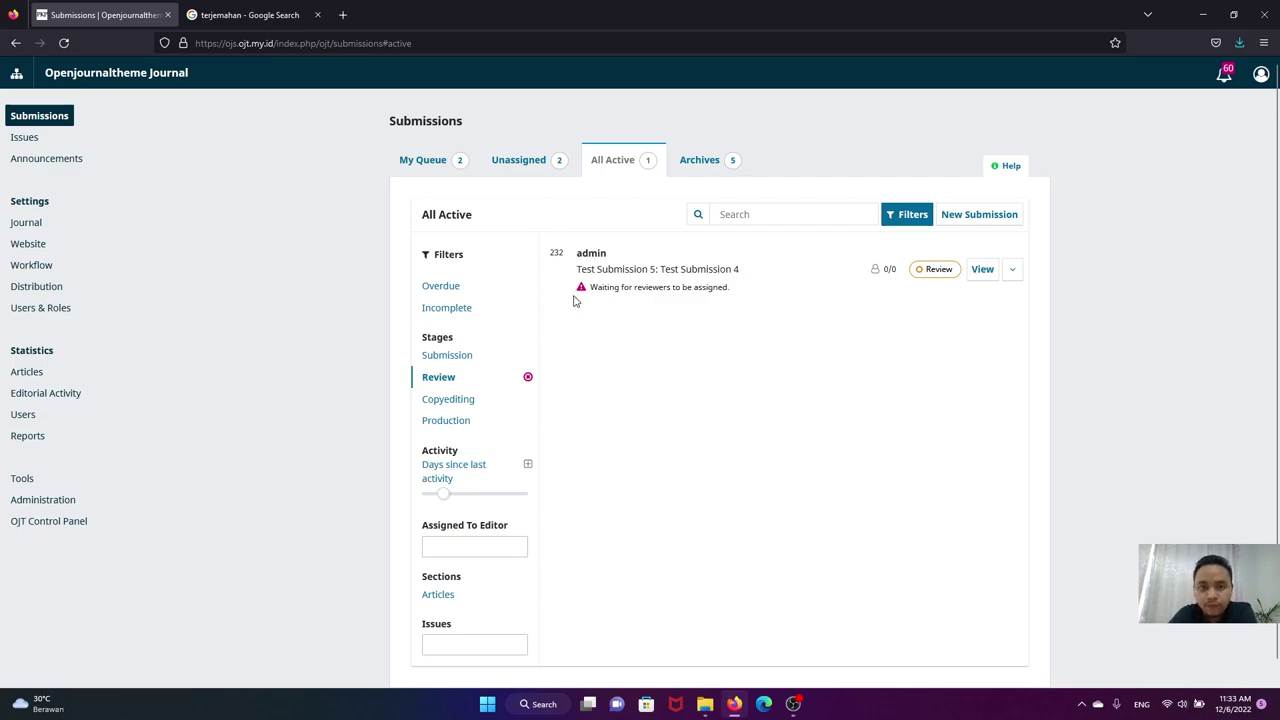
click(527, 376)
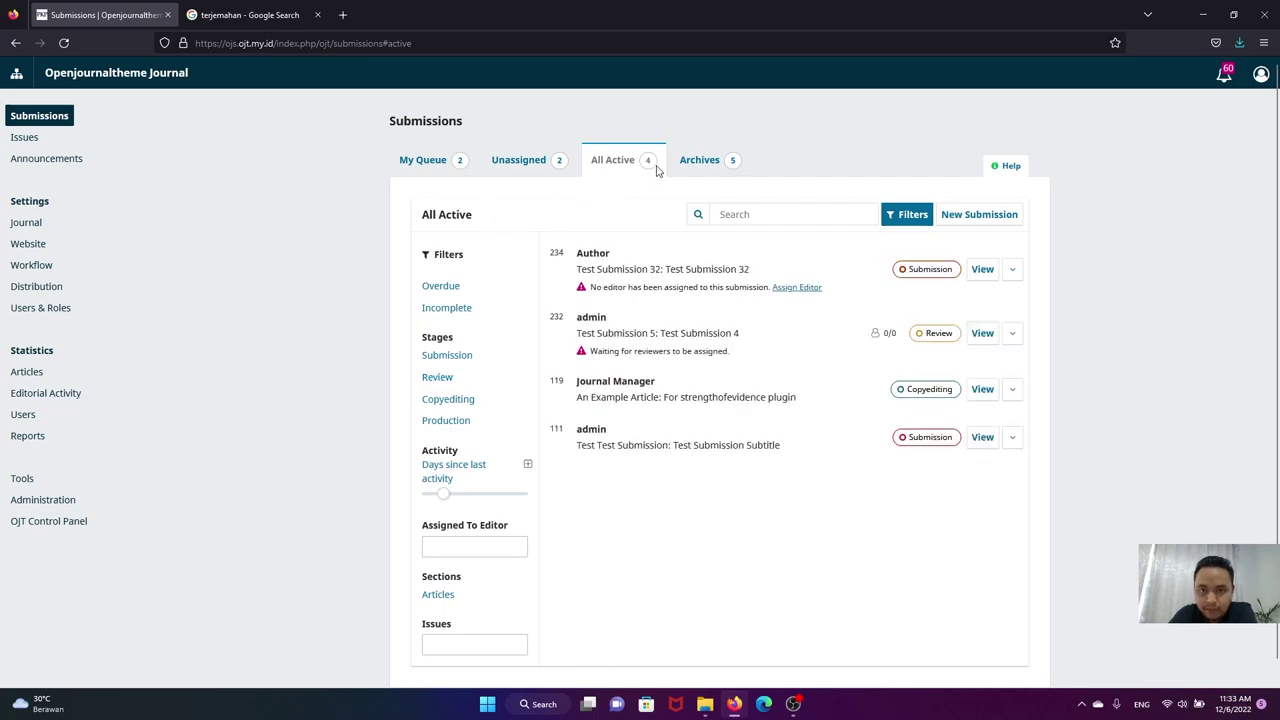
Filter the archived submissions by the Production stage and examine the listed entries, including Test Submission 4.
click(704, 163)
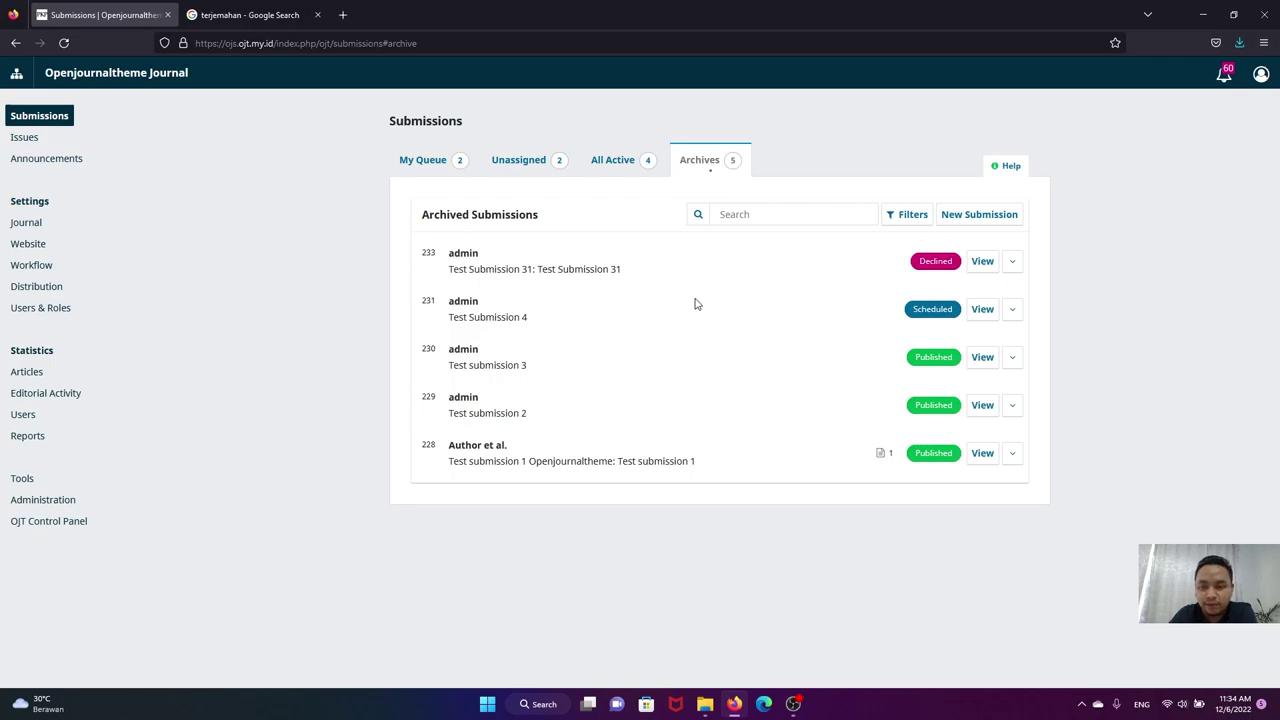
click(801, 214)
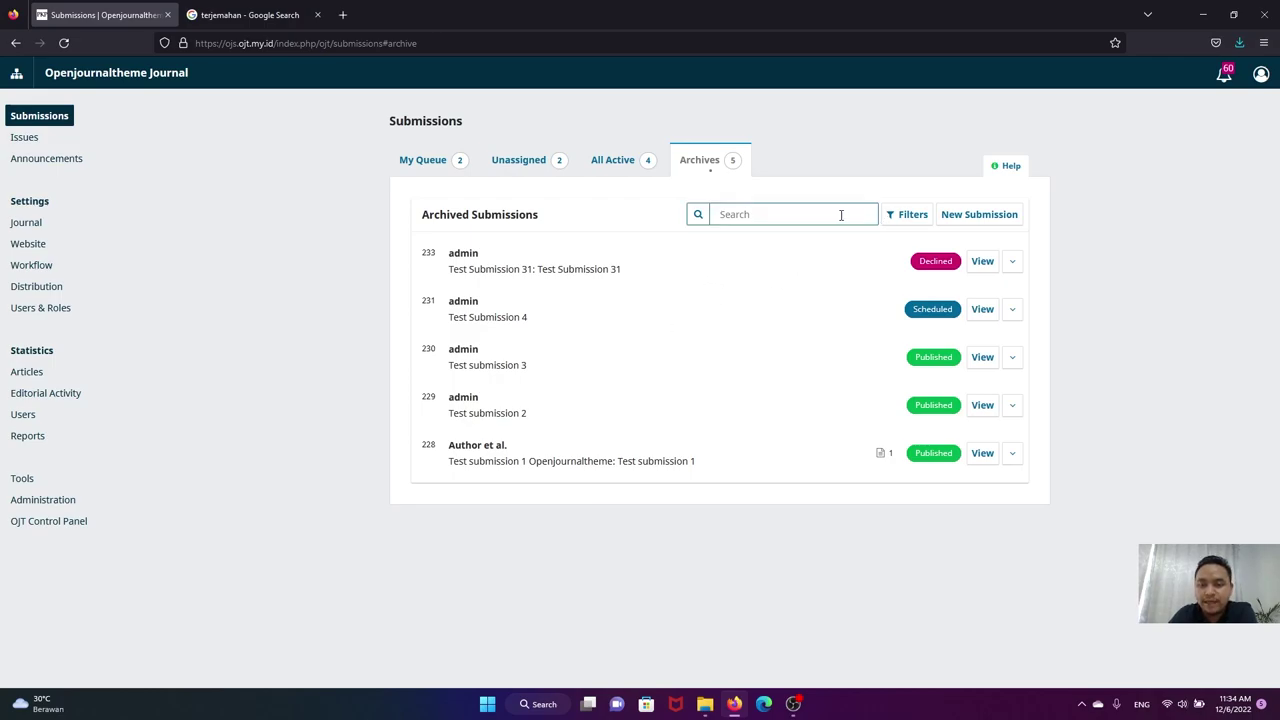
click(903, 217)
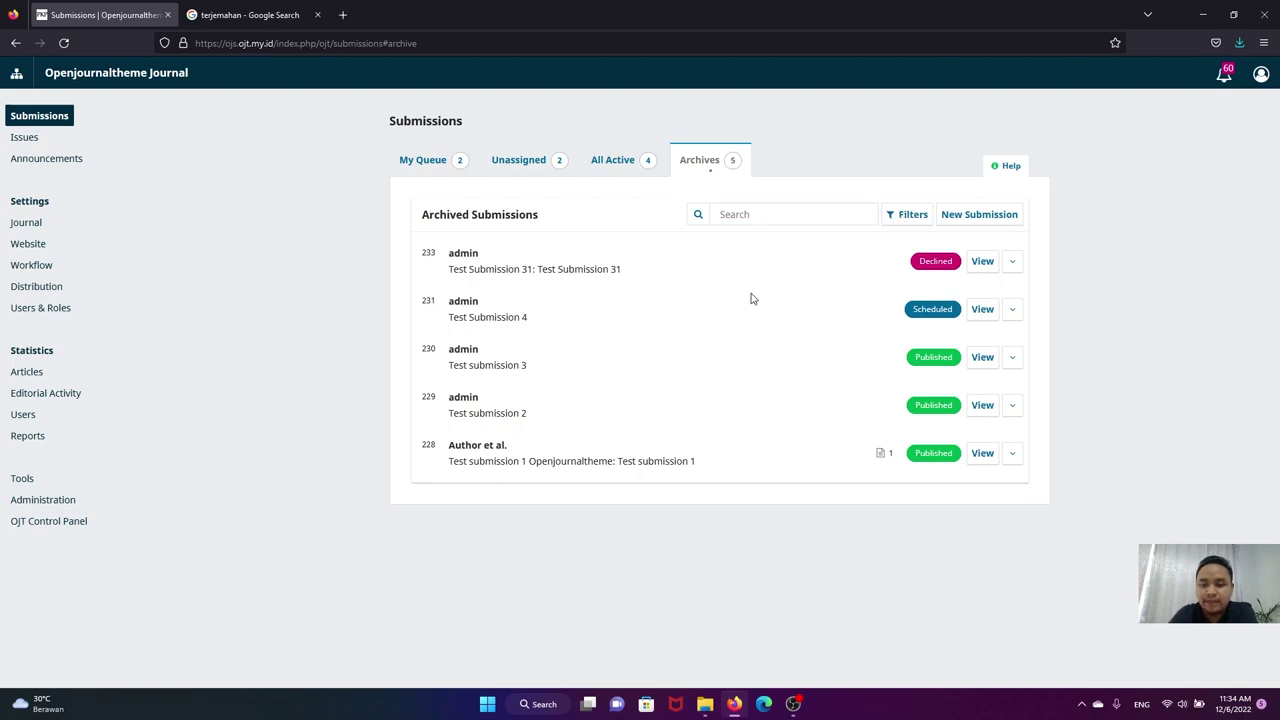
click(909, 218)
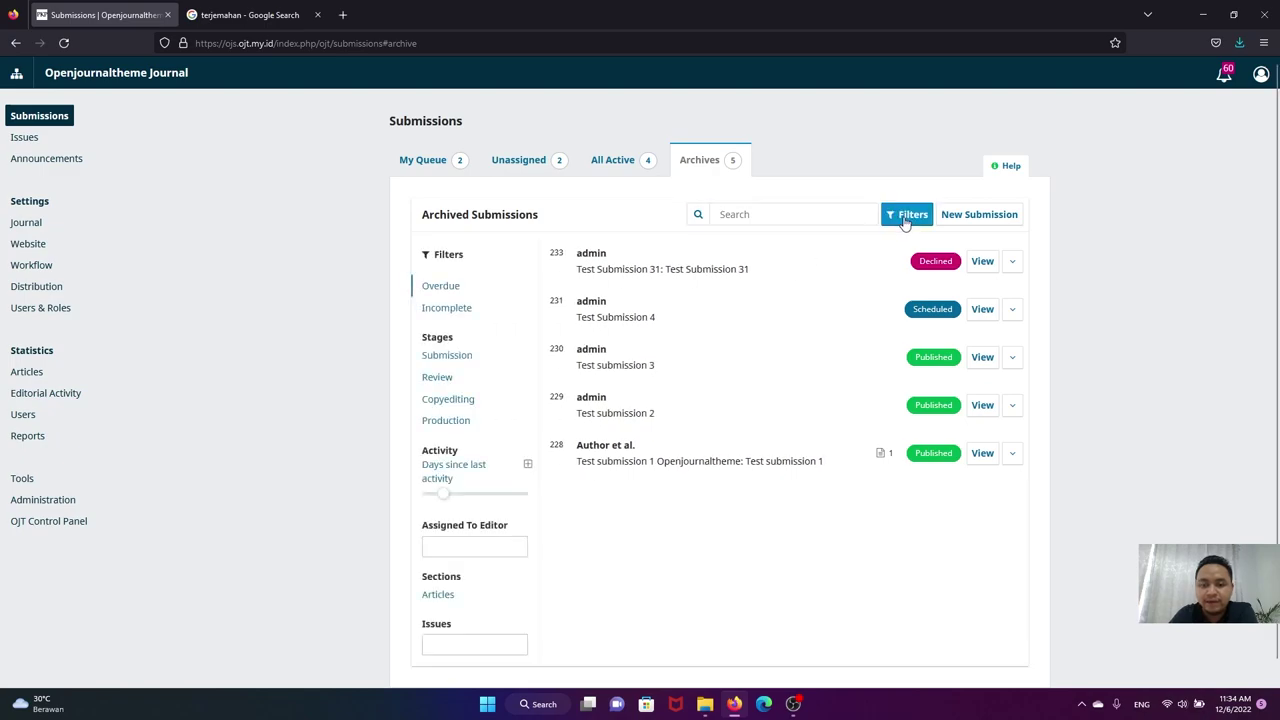
click(458, 421)
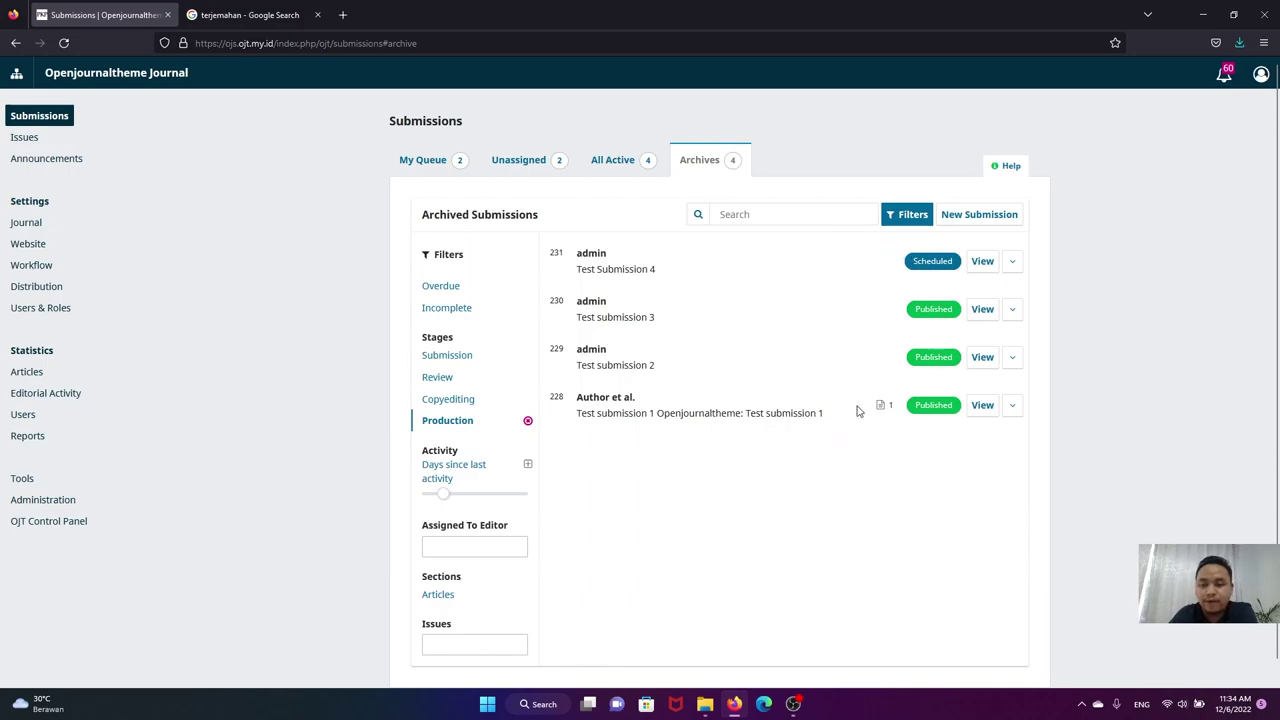
drag(674, 277, 576, 254)
click(697, 268)
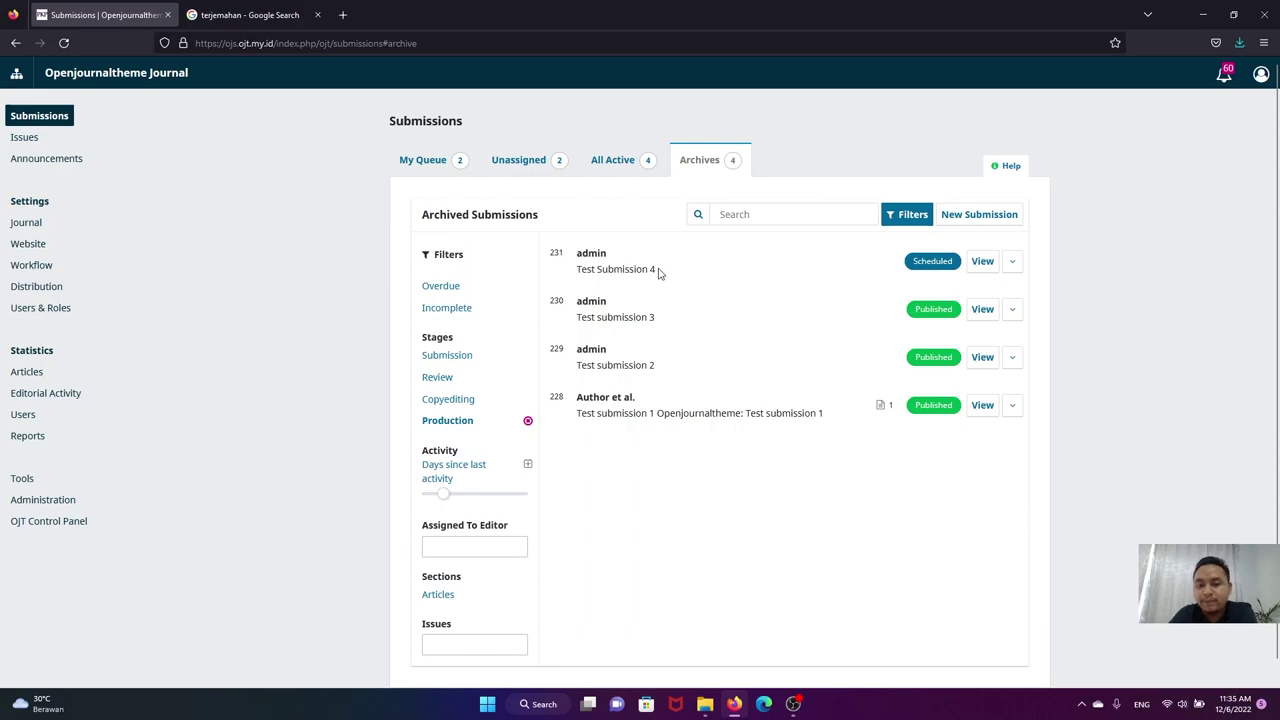
drag(656, 269, 598, 269)
click(579, 268)
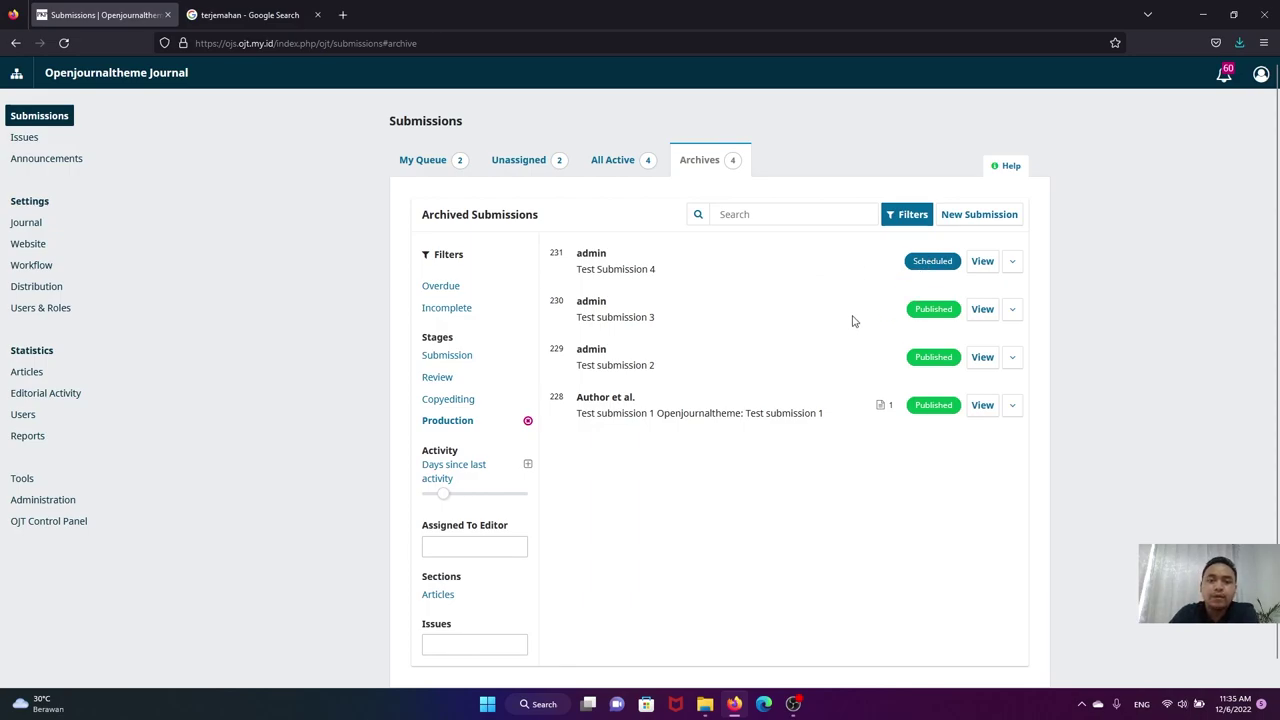
Review the My Queue, Unassigned, All Active and Archives lists in turn, ending on the archived submissions.
click(450, 168)
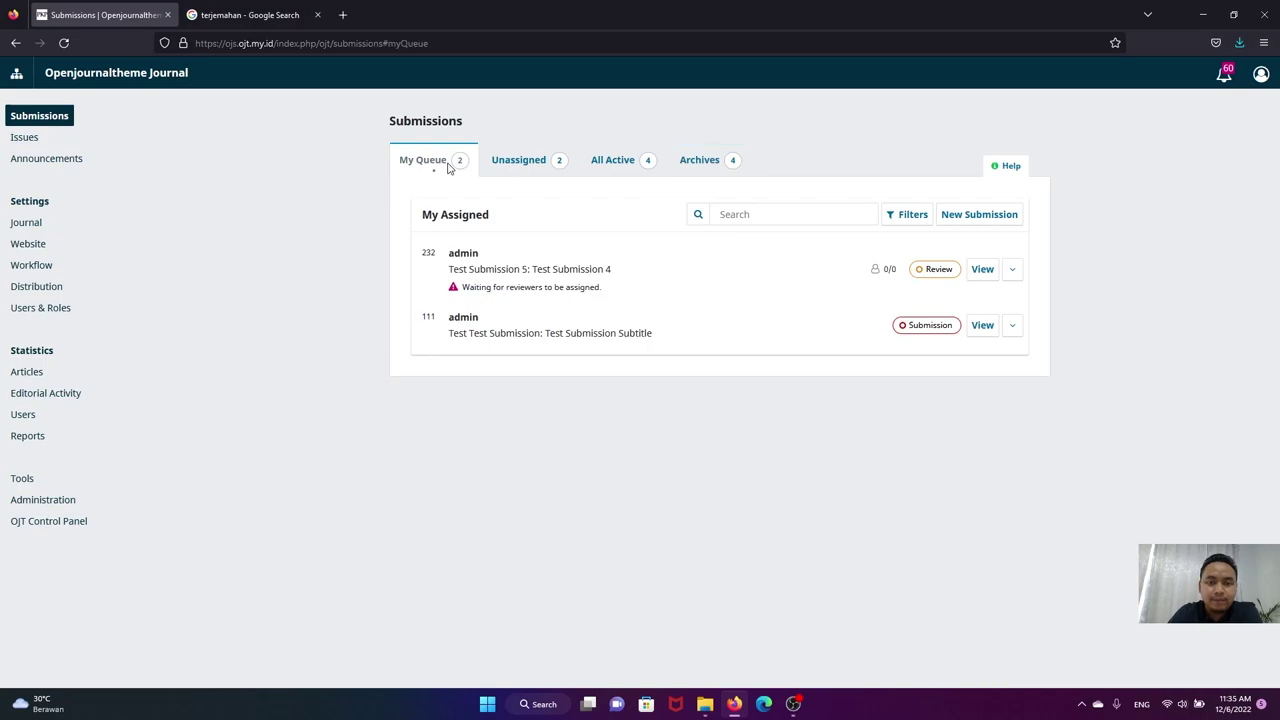
click(509, 167)
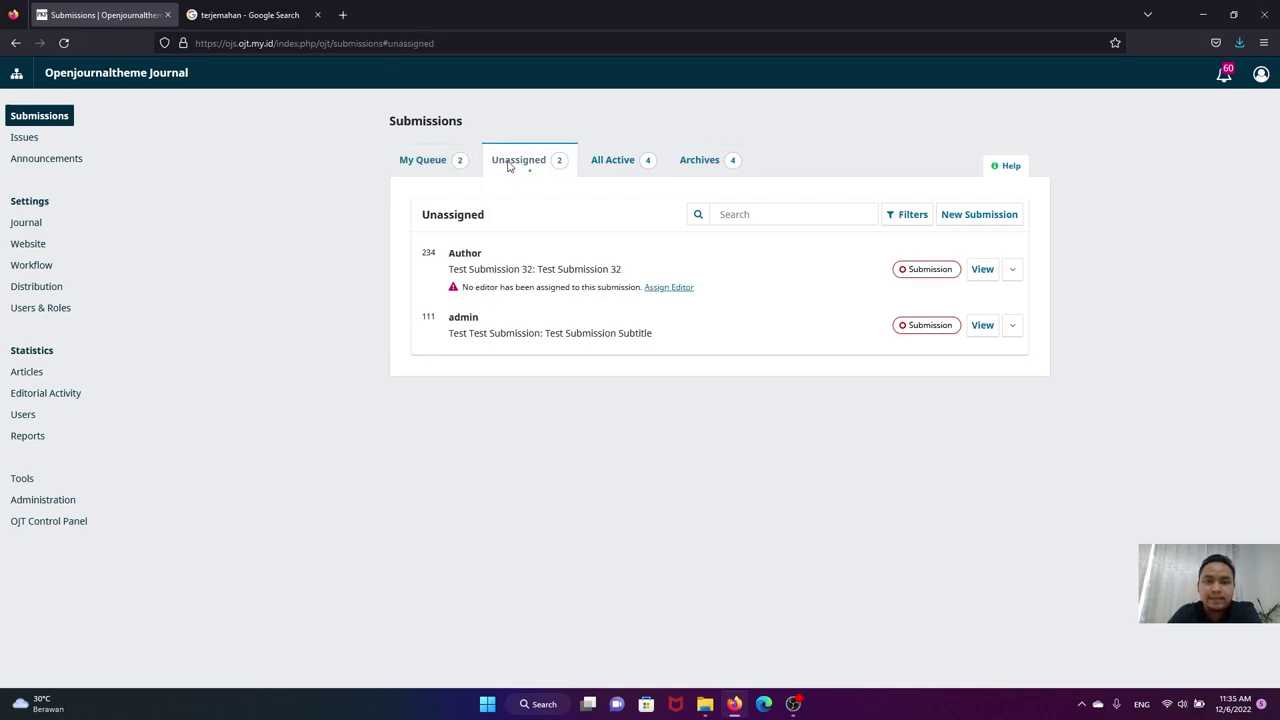
click(600, 163)
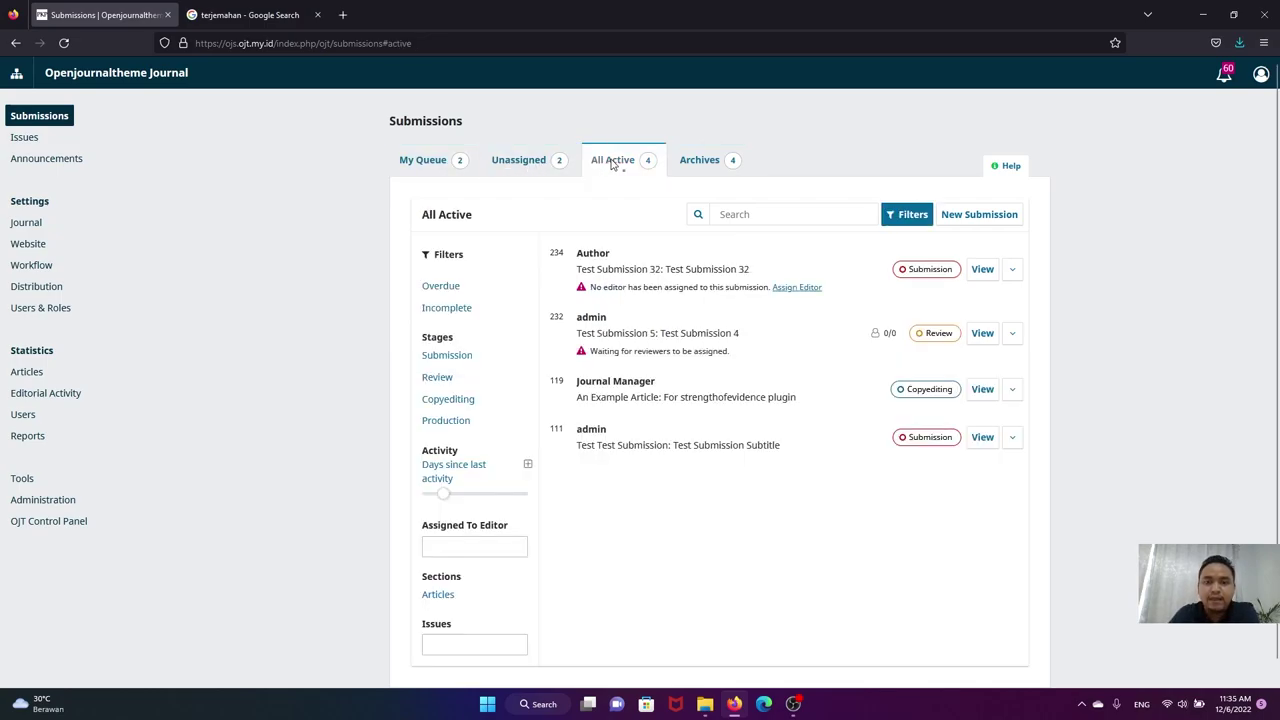
click(698, 161)
click(548, 163)
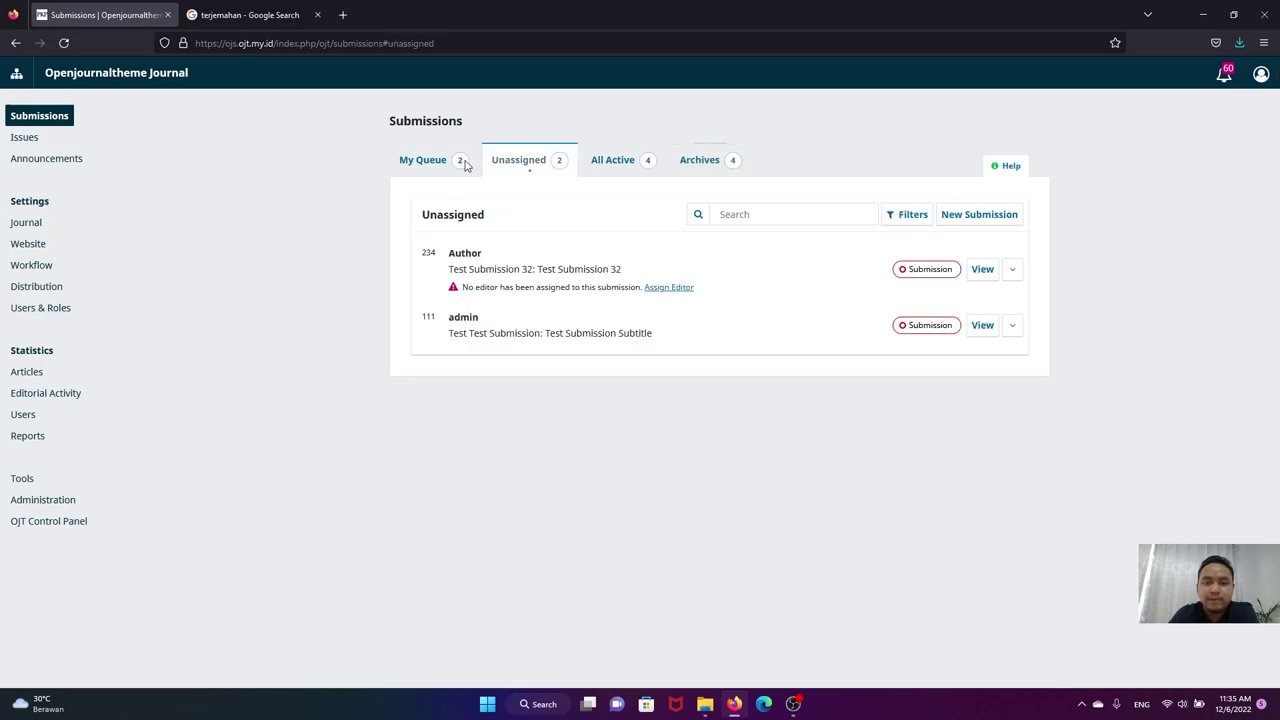
click(426, 166)
click(503, 165)
click(610, 162)
click(700, 163)
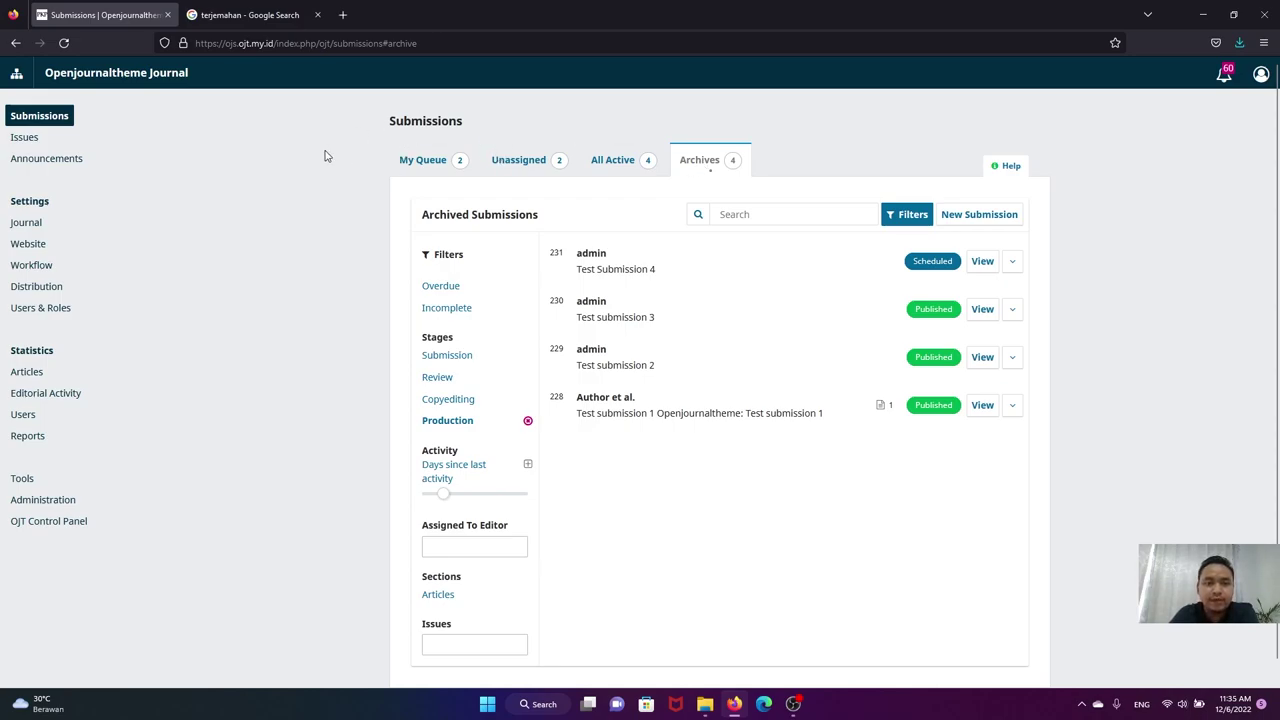
Open the journal's Issues page to view the future issues.
click(33, 143)
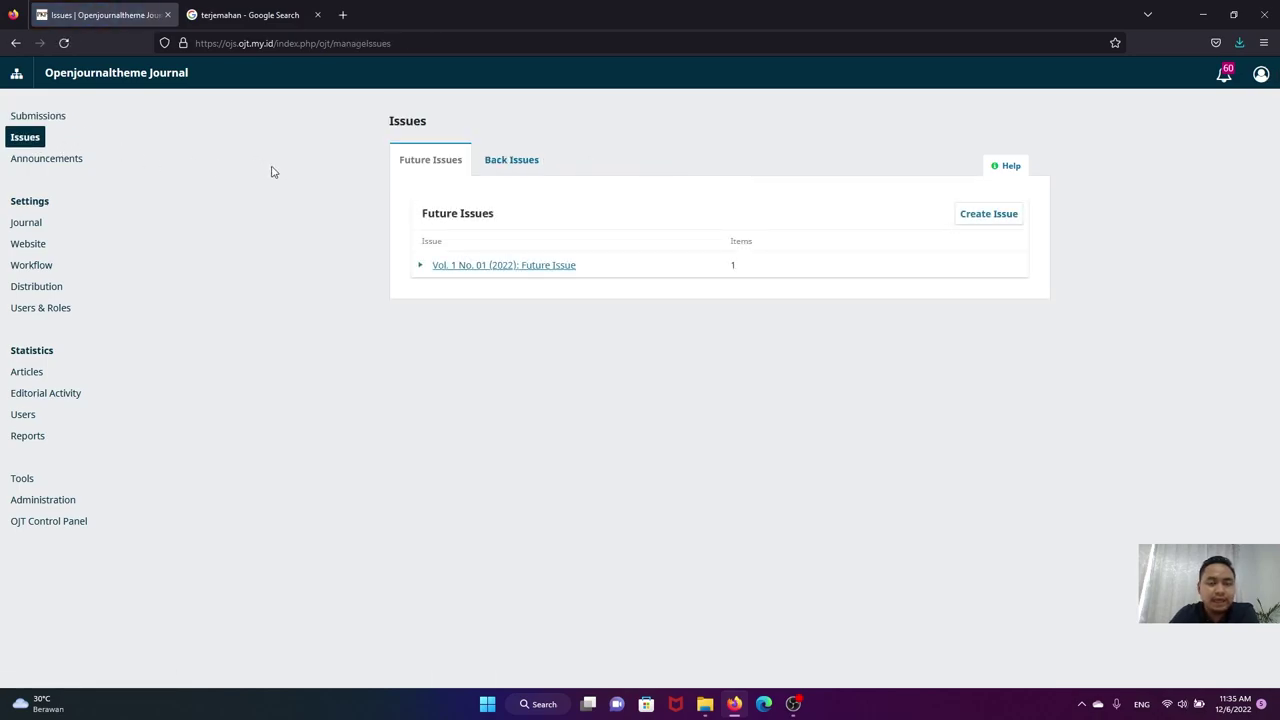